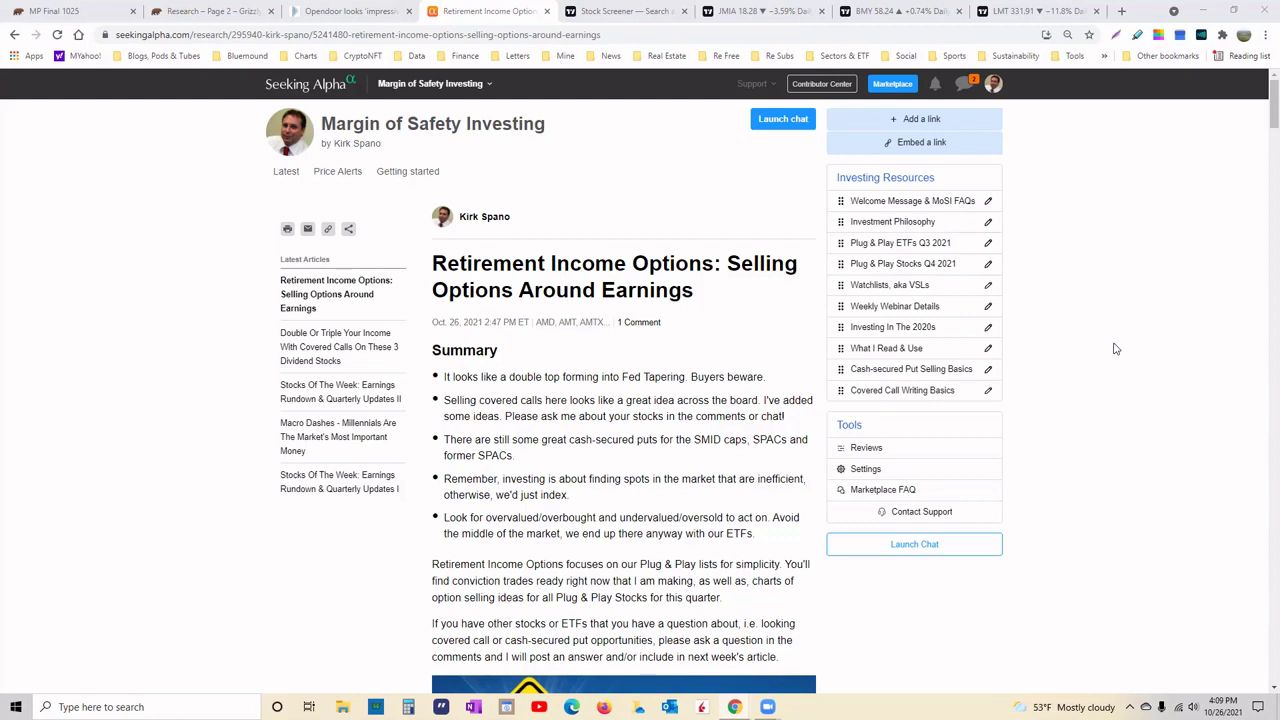
# Scroll past Conviction Trades to the Covered Call Ideas and Mosaic's 'Sell $45 January calls' chart
pyautogui.scroll(-1, 1117, 349)
pyautogui.scroll(1, 1118, 350)
pyautogui.scroll(-1, 1118, 350)
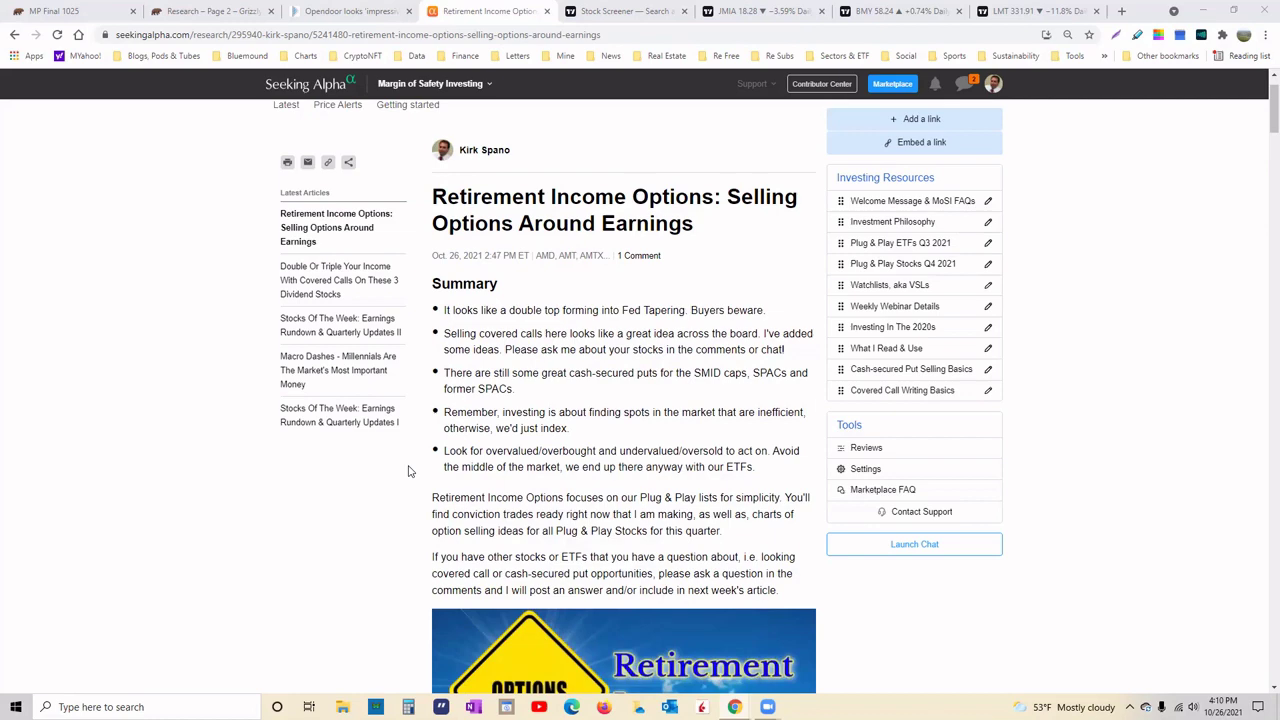
pyautogui.scroll(-5, 410, 473)
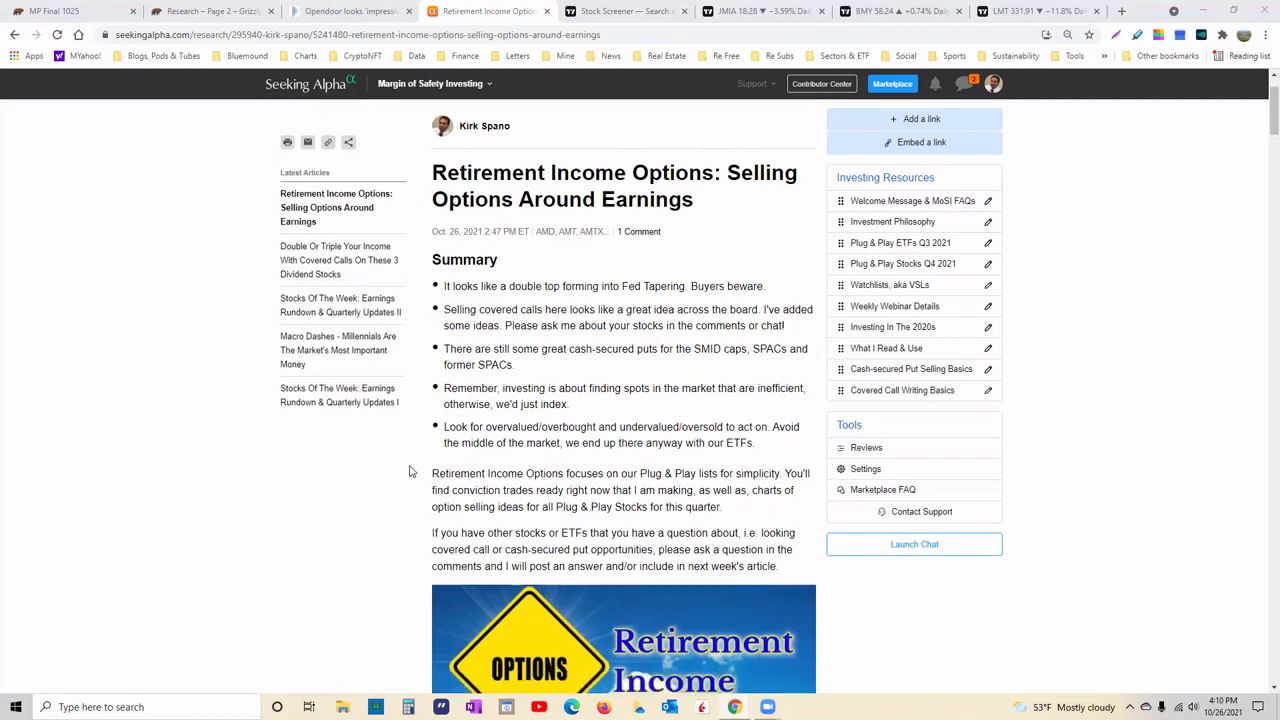
pyautogui.scroll(-4, 412, 480)
pyautogui.scroll(-3, 409, 502)
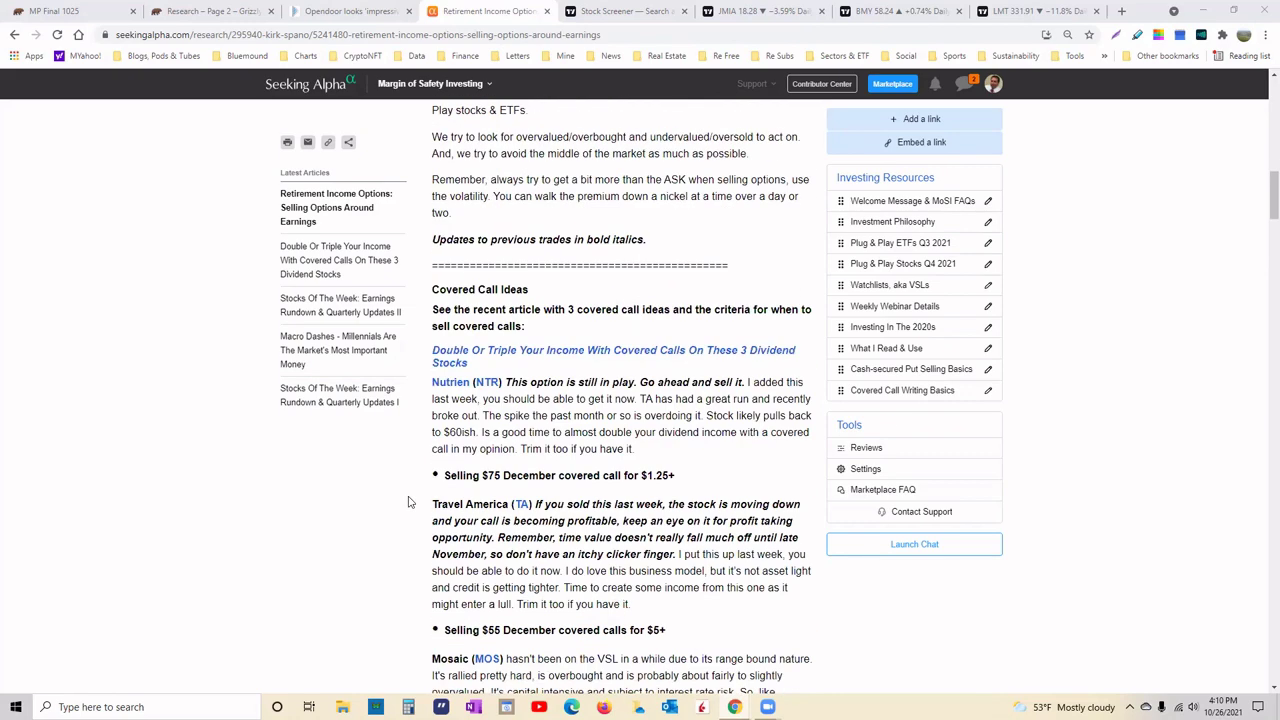
pyautogui.scroll(-2, 408, 502)
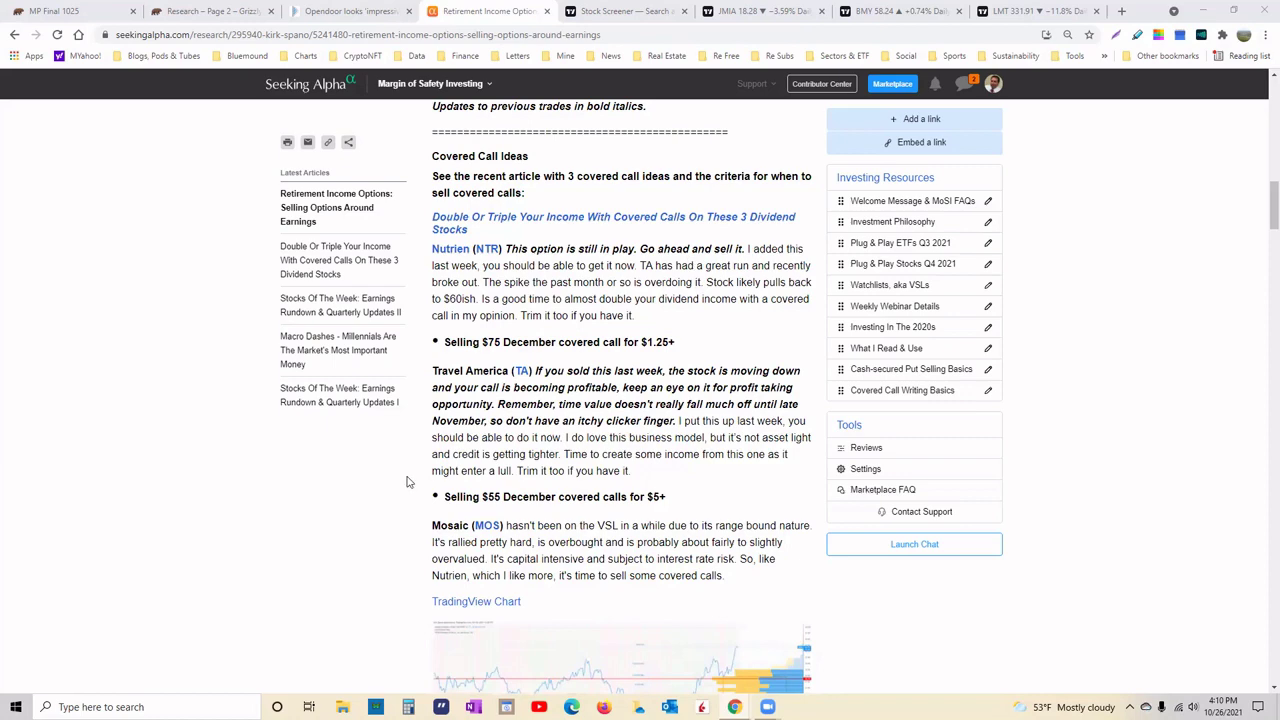
pyautogui.scroll(-1, 406, 482)
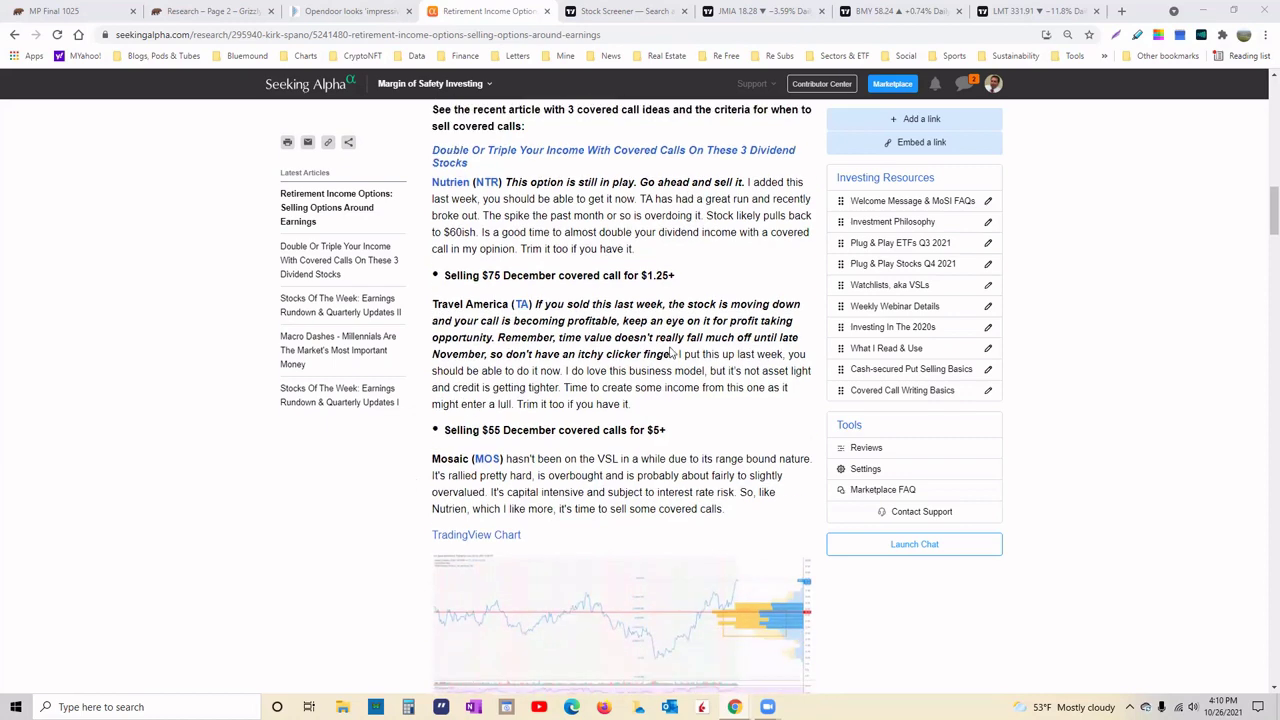
pyautogui.scroll(-4, 394, 477)
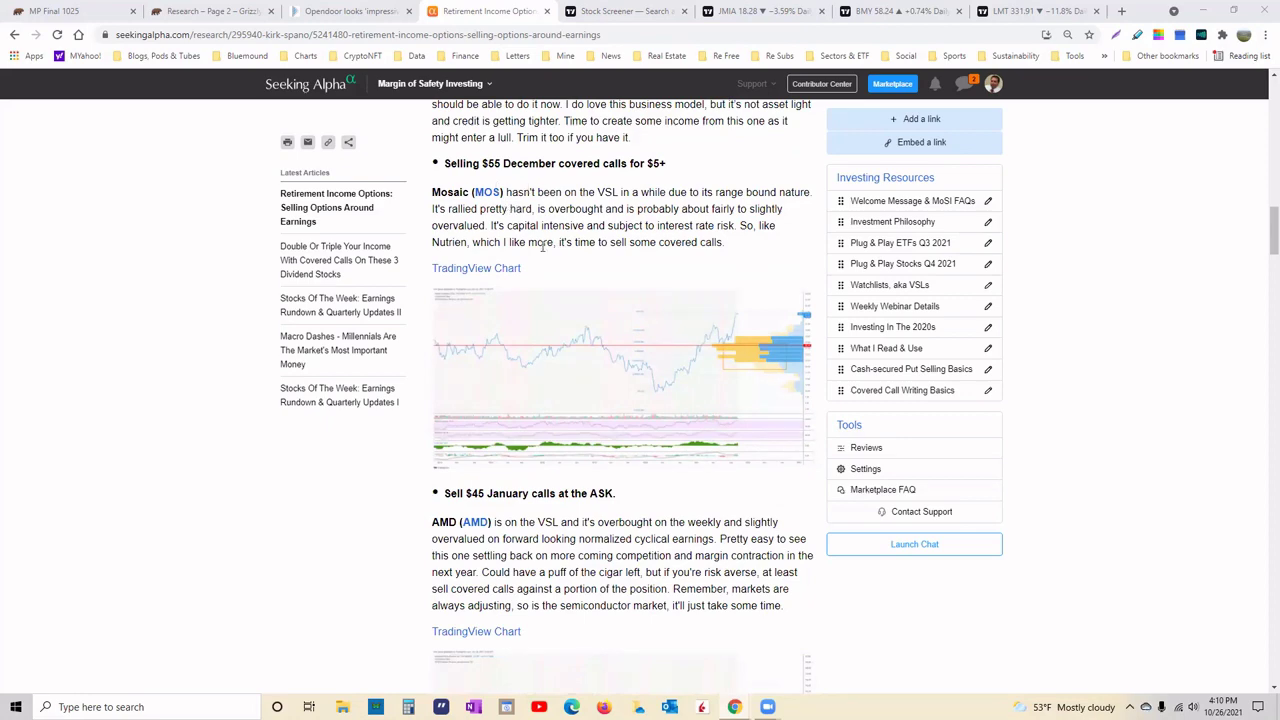
# View Mosaic's TradingView chart enlarged, then close it back to the article
pyautogui.click(677, 400)
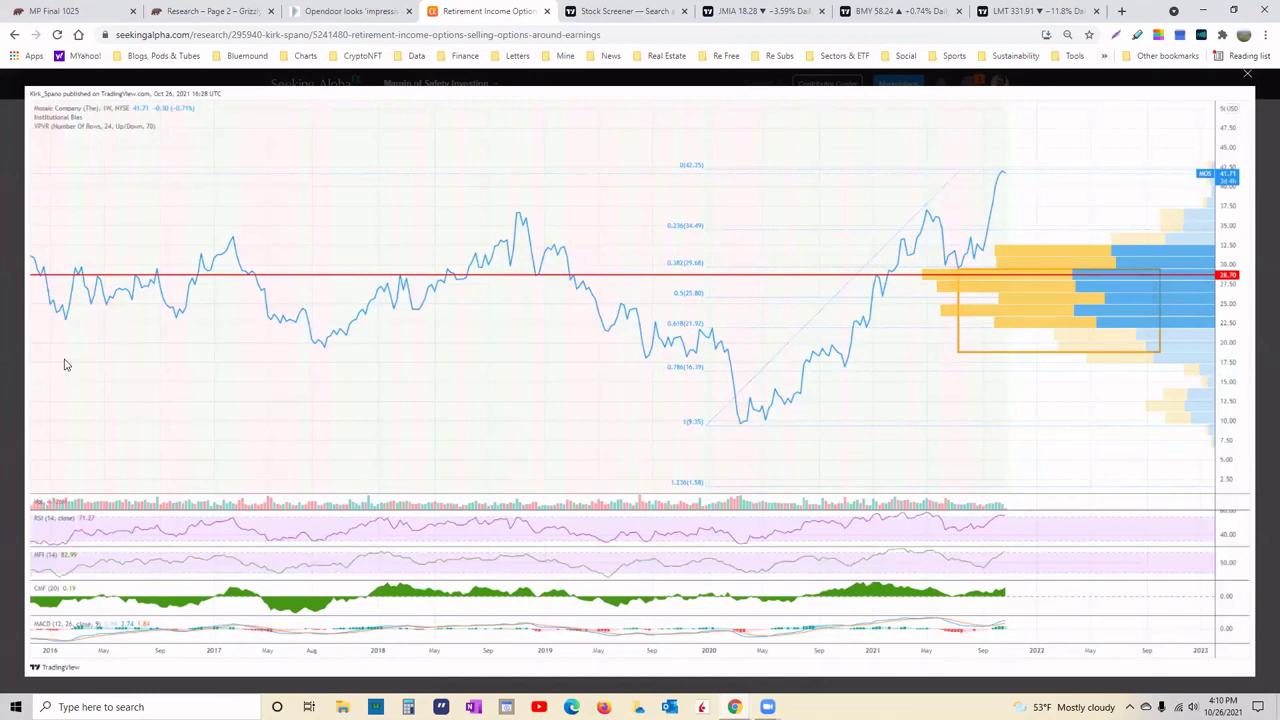
pyautogui.click(426, 204)
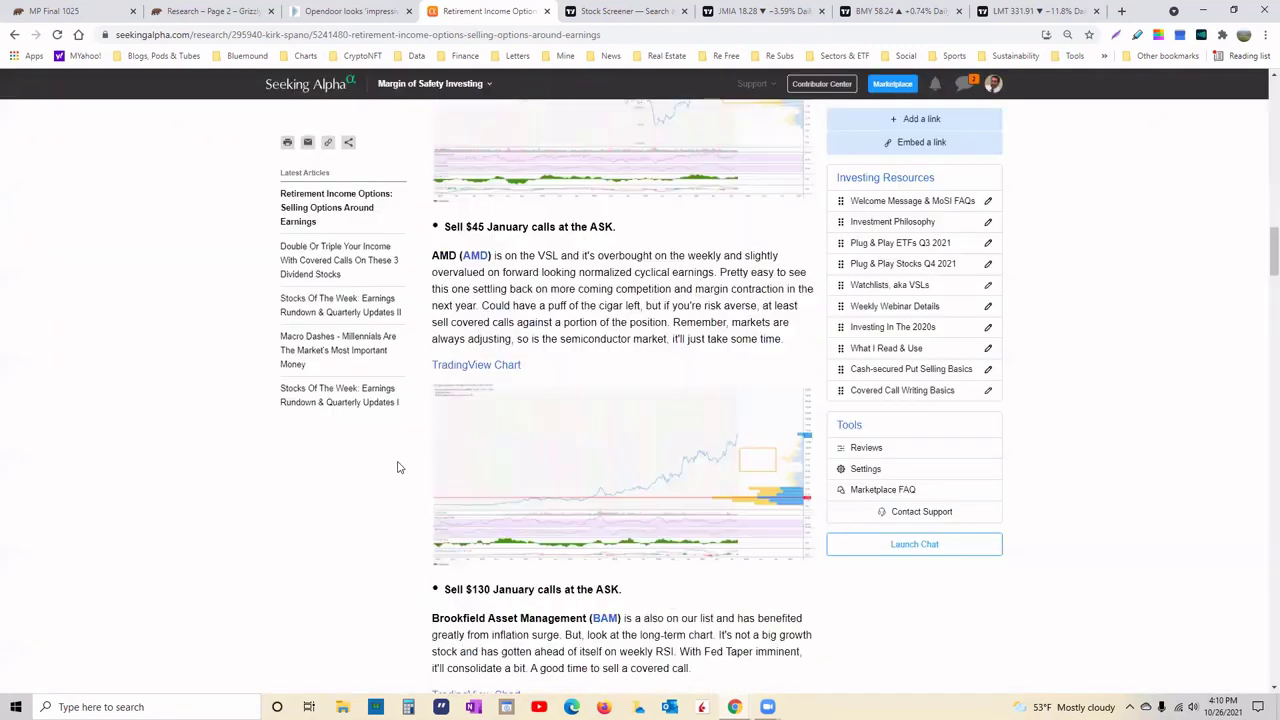
pyautogui.click(727, 503)
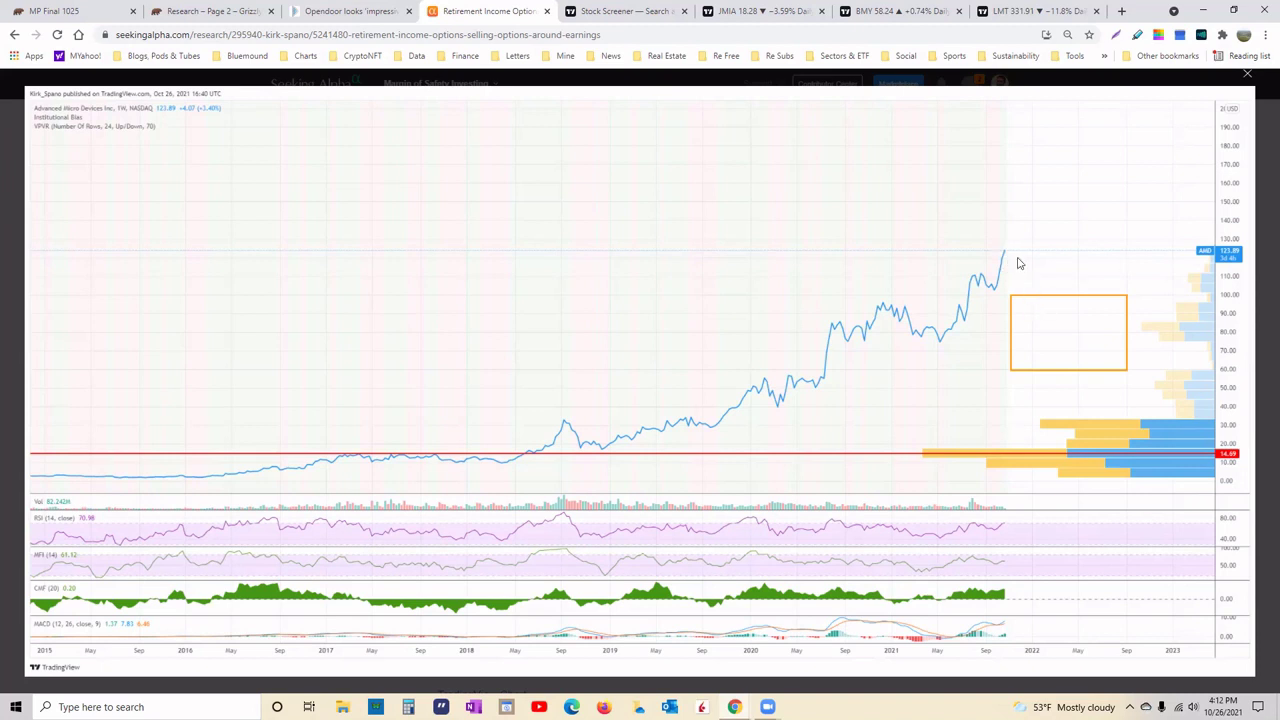
# Close AMD's chart and enlarge Brookfield Asset Management's TradingView chart
pyautogui.click(1248, 77)
pyautogui.scroll(-5, 418, 482)
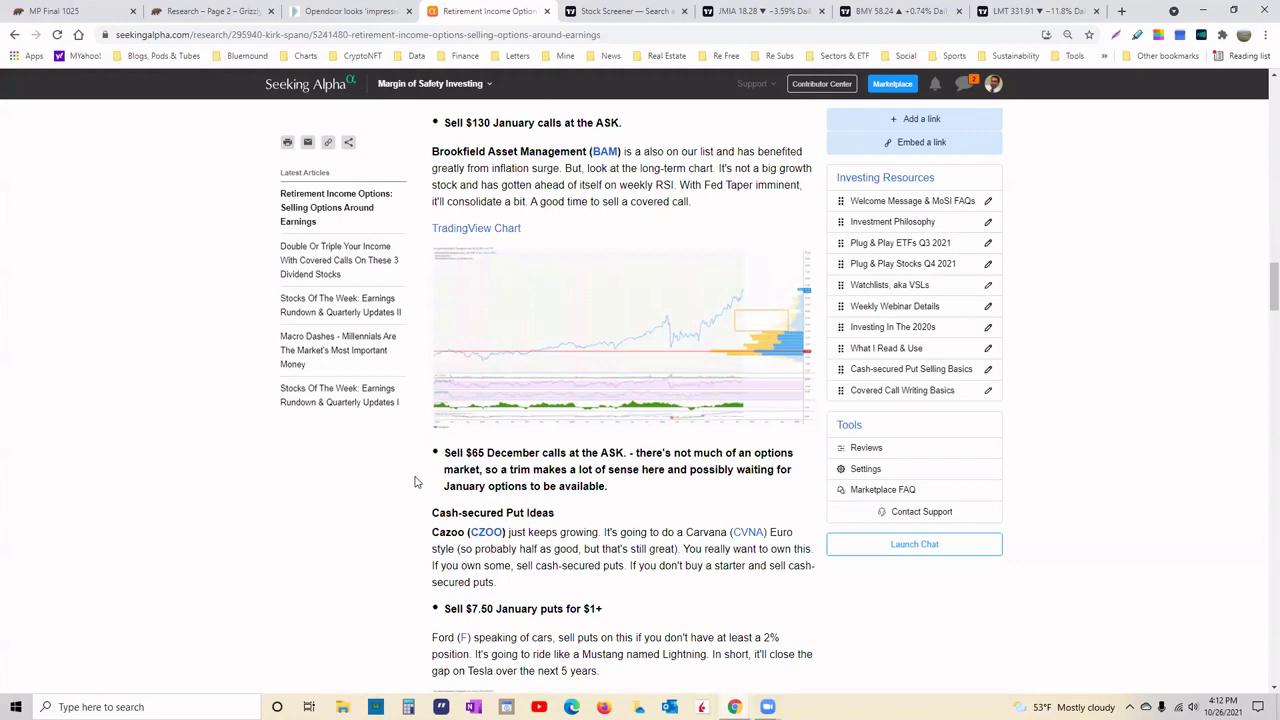
pyautogui.click(669, 377)
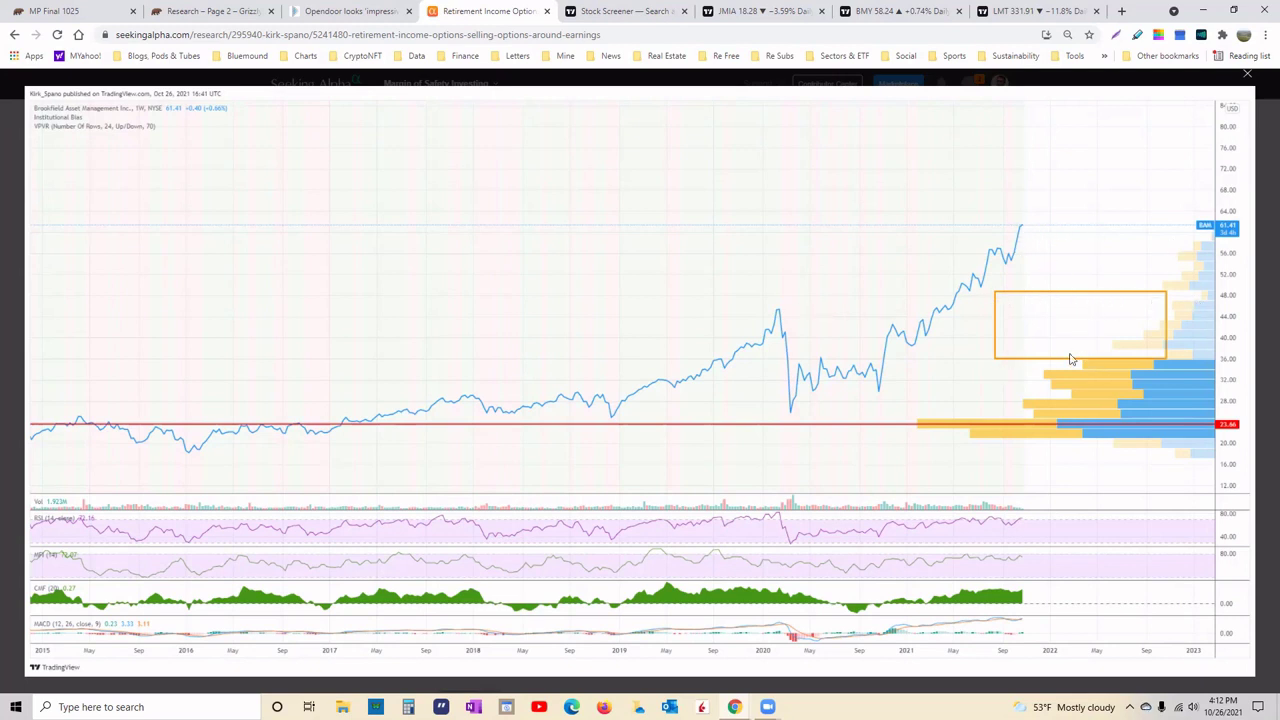
pyautogui.click(527, 91)
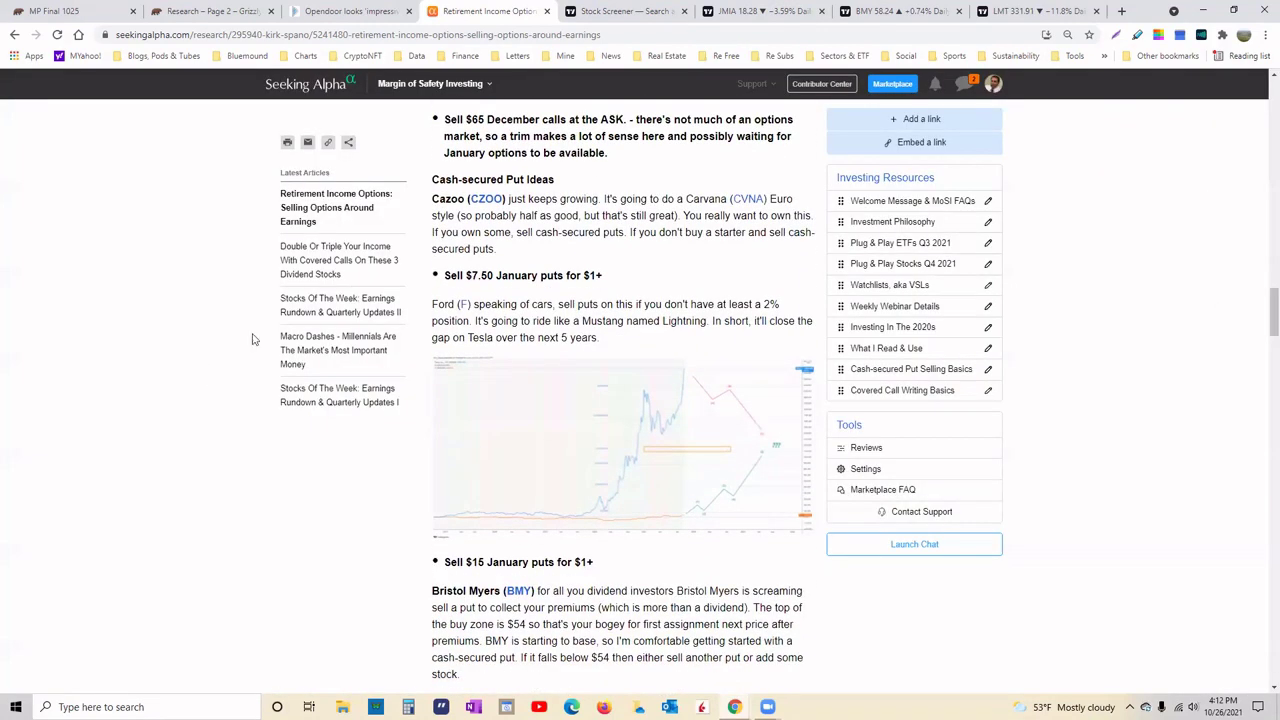
pyautogui.moveTo(433, 197); pyautogui.dragTo(511, 199)
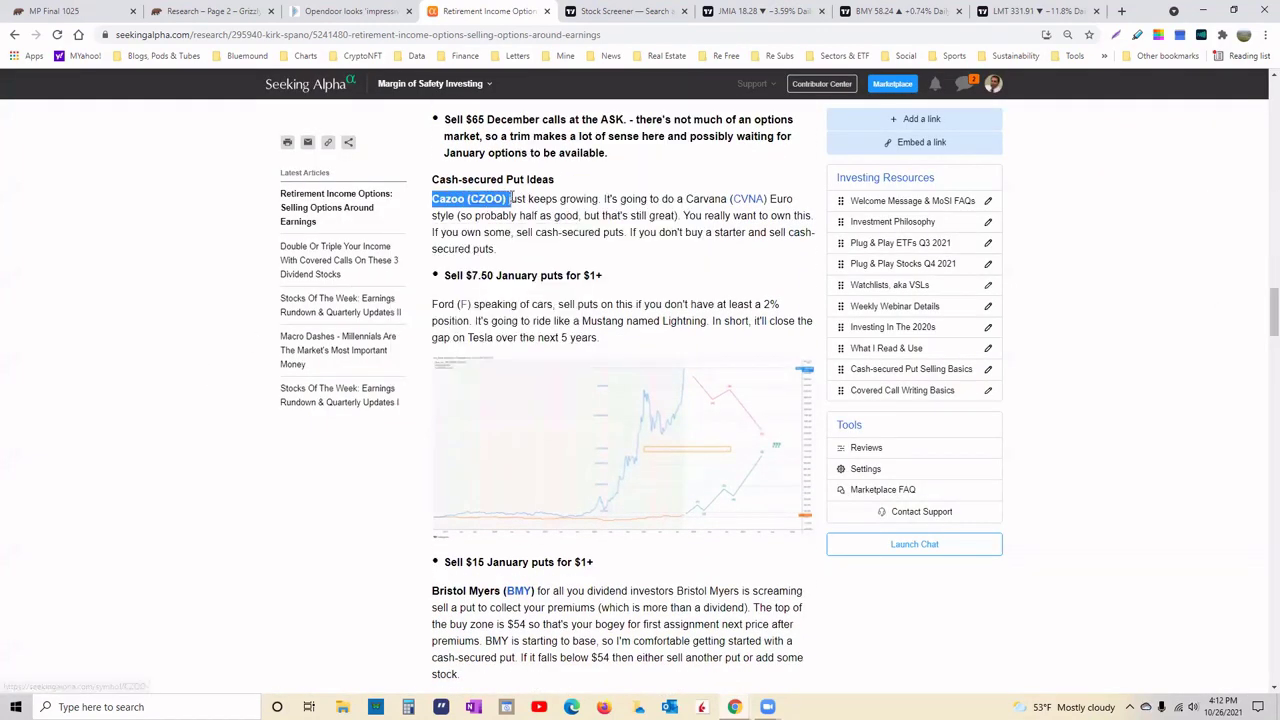
pyautogui.click(650, 259)
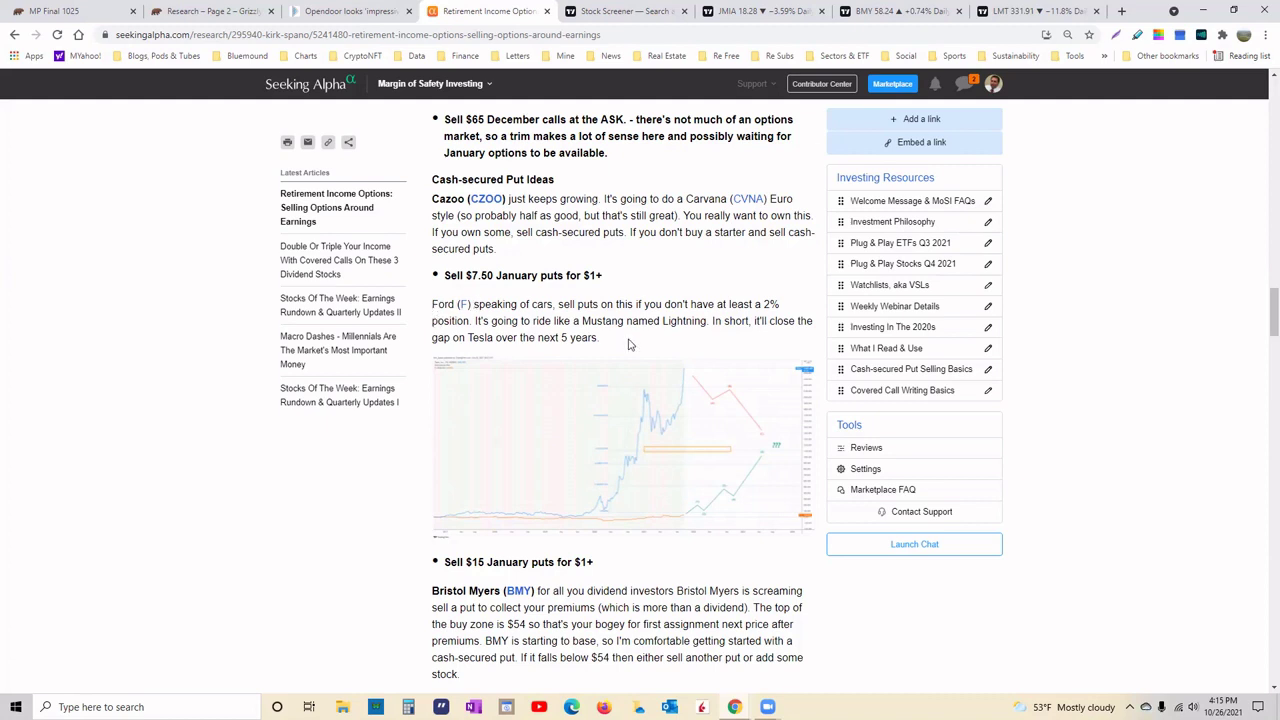
# Enlarge the Tesla weekly TradingView chart to study its Fibonacci levels and wave projections
pyautogui.click(699, 487)
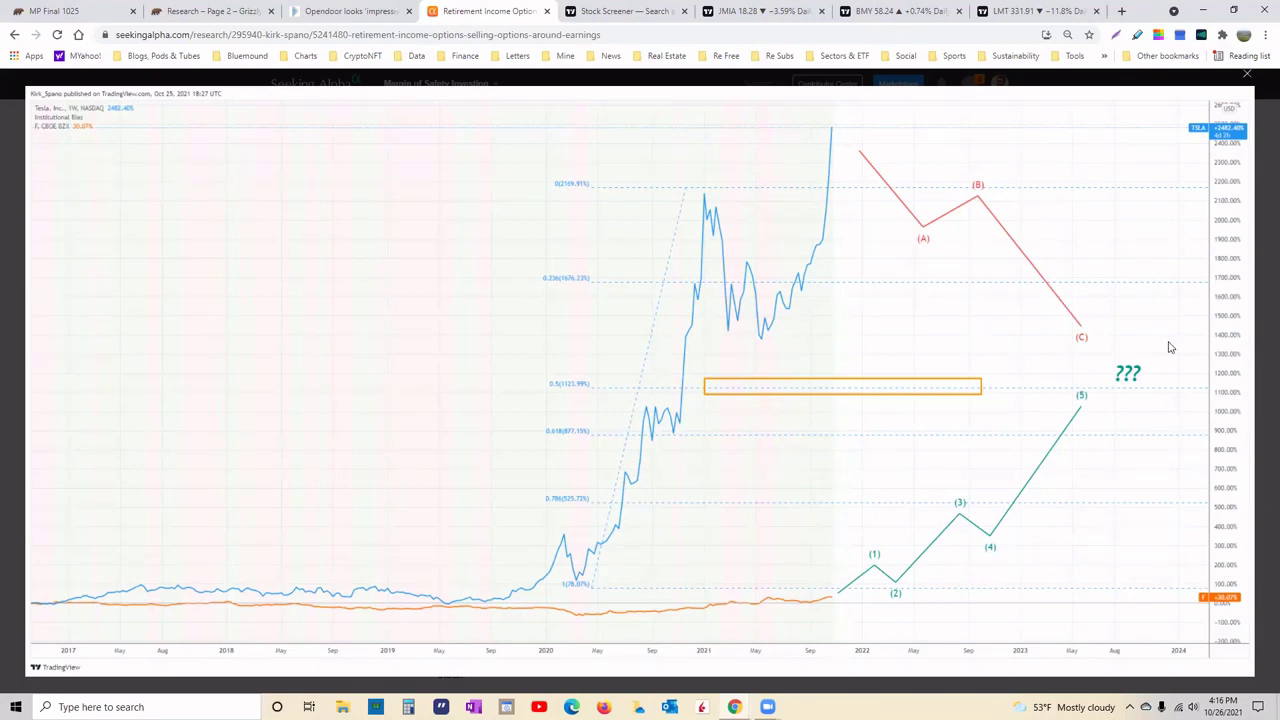
# Close the Tesla chart and enlarge the Bristol Myers weekly TradingView chart
pyautogui.click(1246, 74)
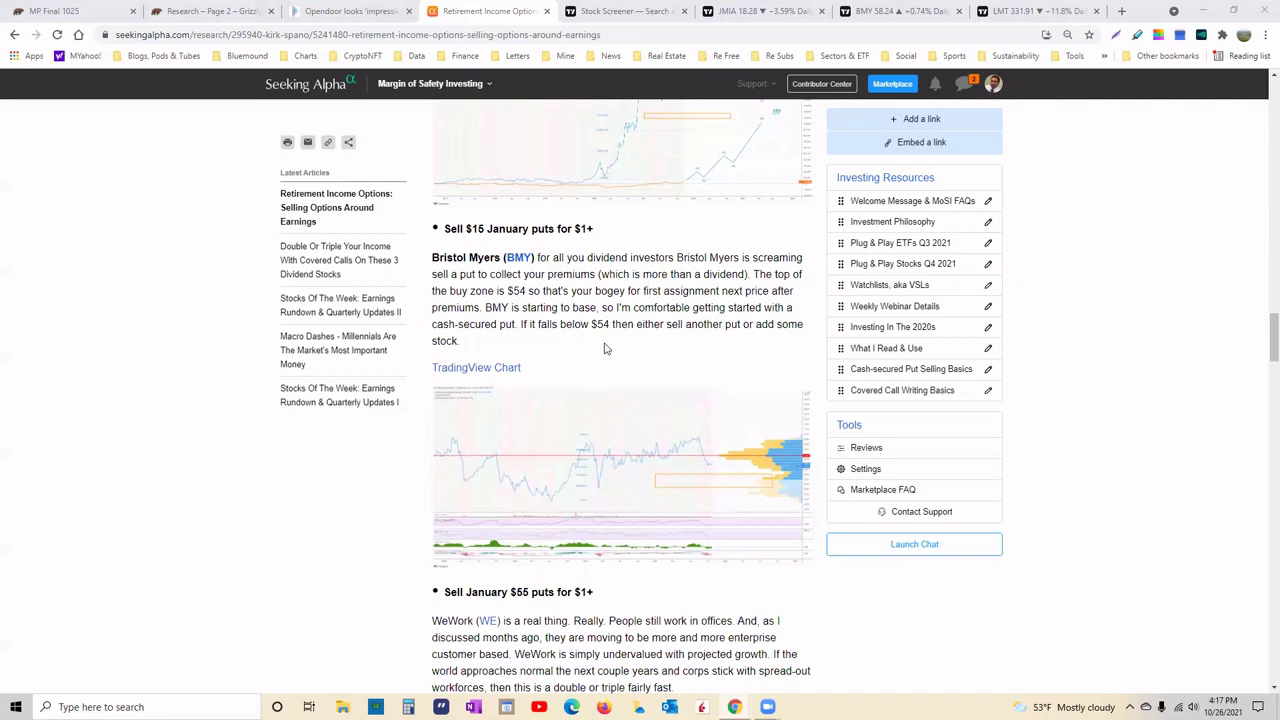
pyautogui.click(711, 477)
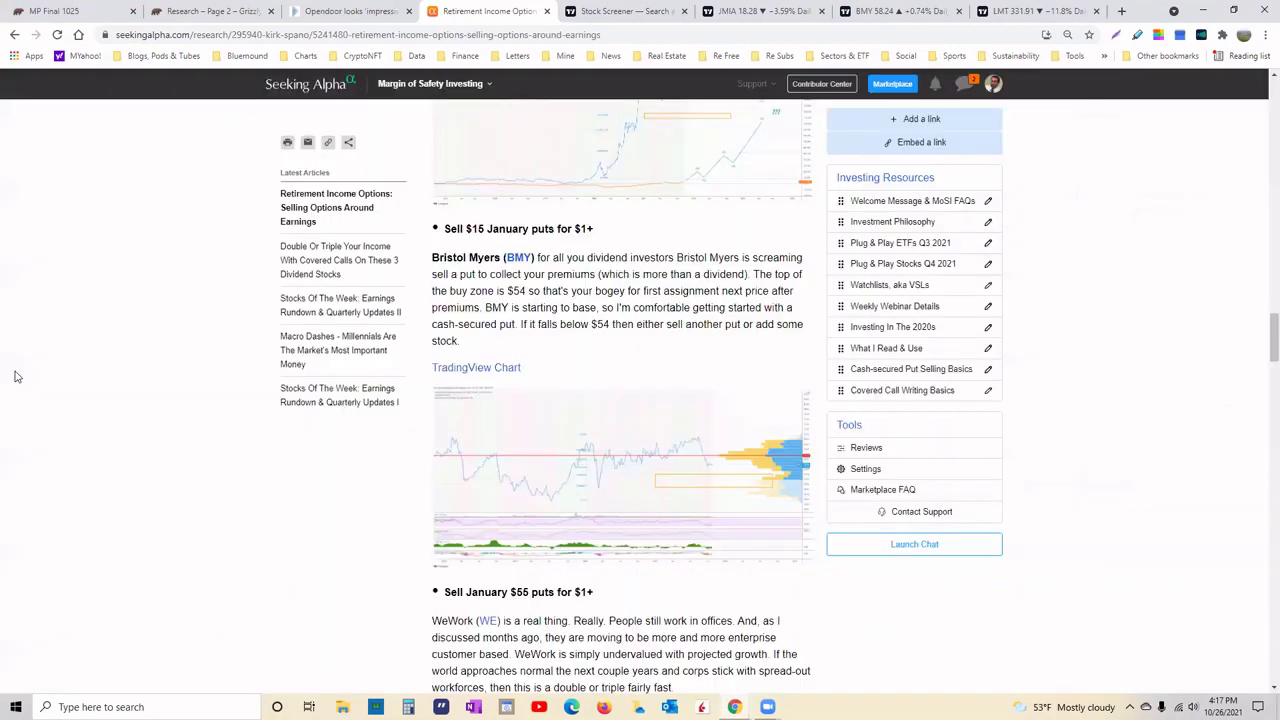
pyautogui.click(17, 377)
pyautogui.scroll(-1, 571, 385)
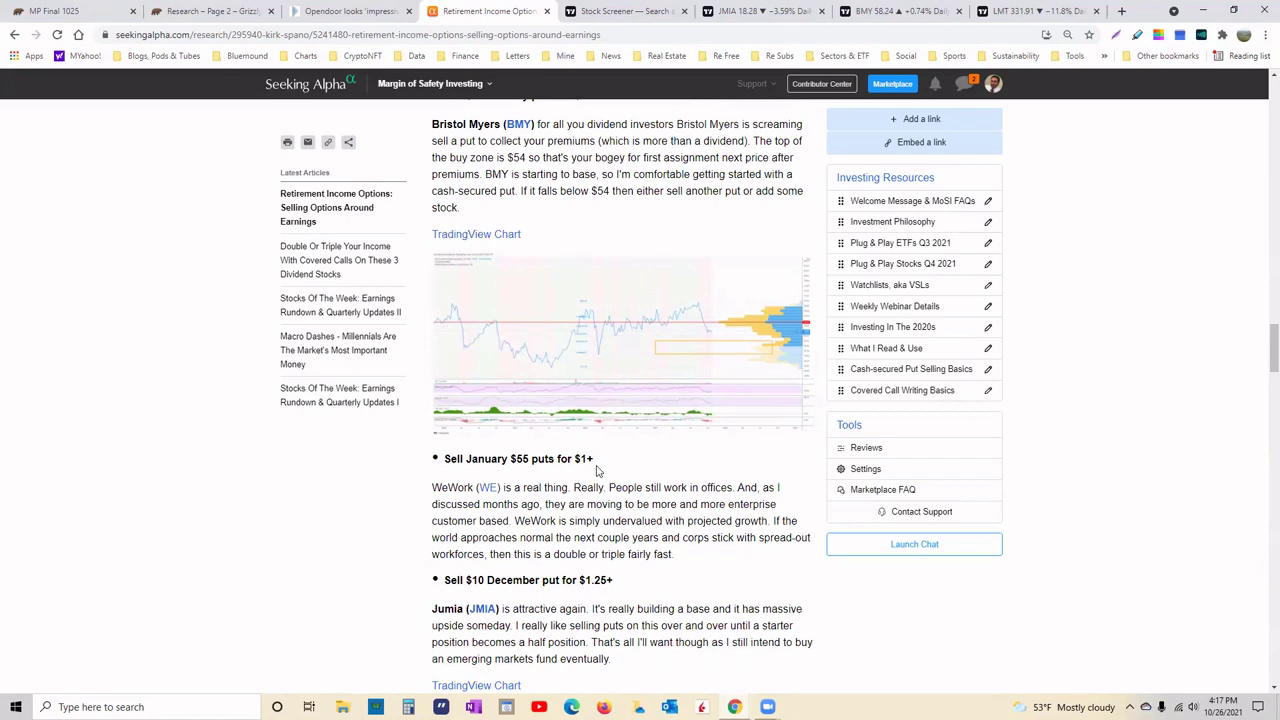
pyautogui.click(728, 335)
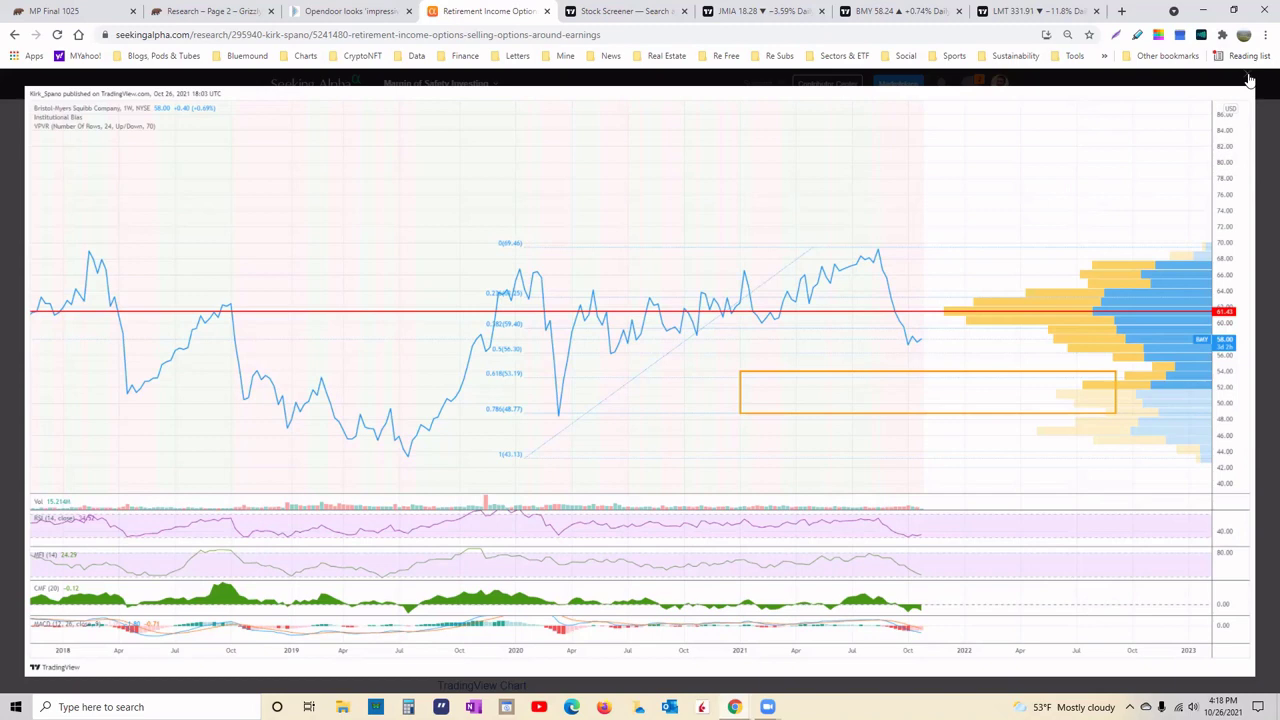
# Close the Bristol Myers chart and enlarge Jumia's weekly TradingView chart
pyautogui.click(1249, 79)
pyautogui.scroll(-3, 415, 475)
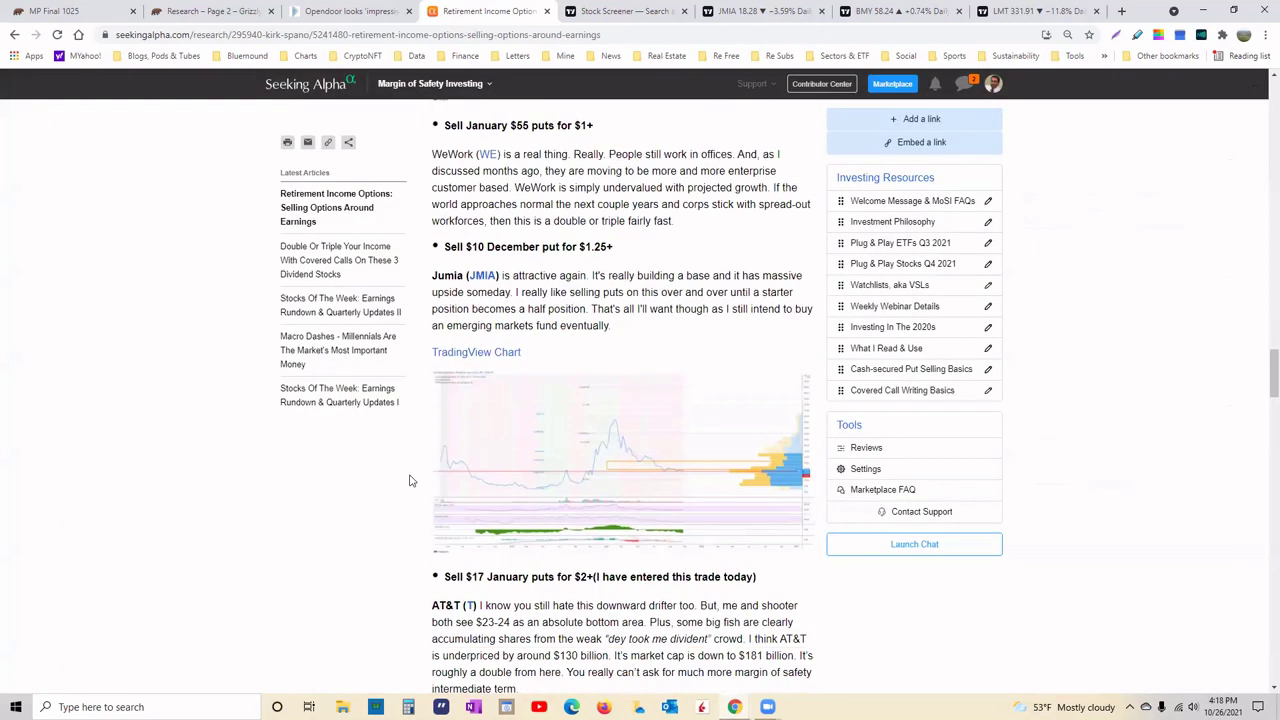
pyautogui.scroll(-1, 409, 481)
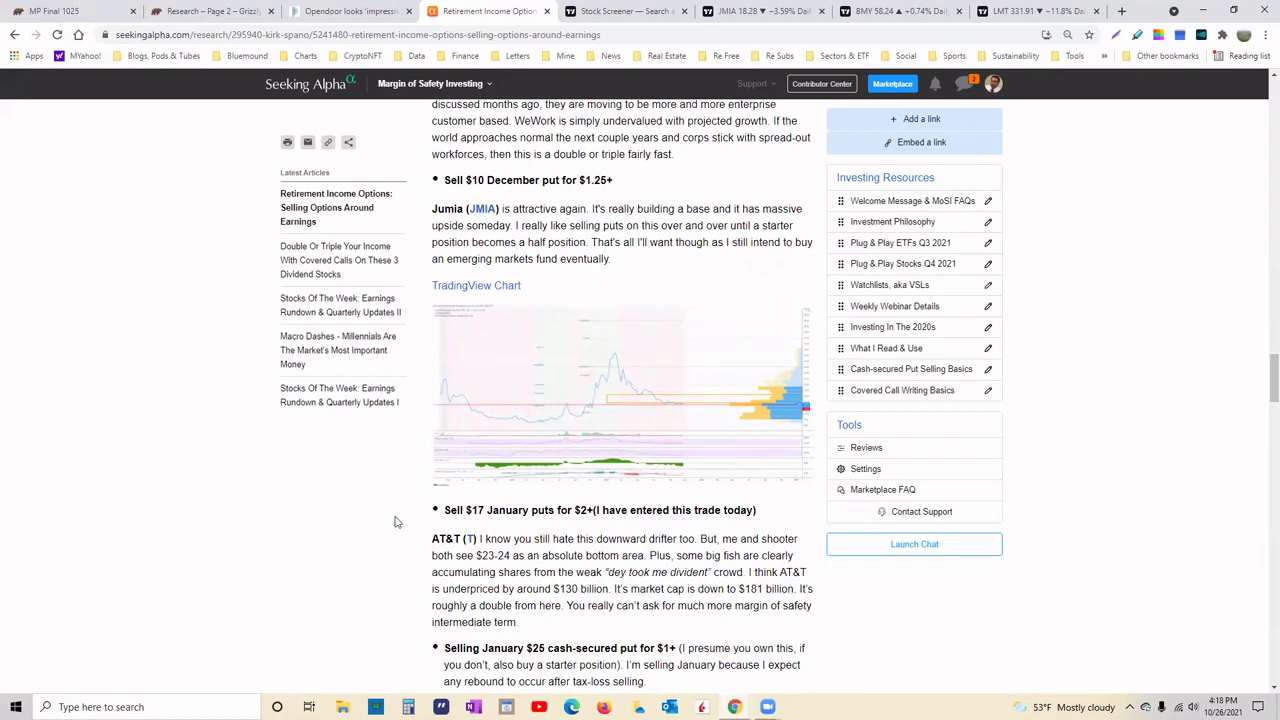
pyautogui.click(691, 404)
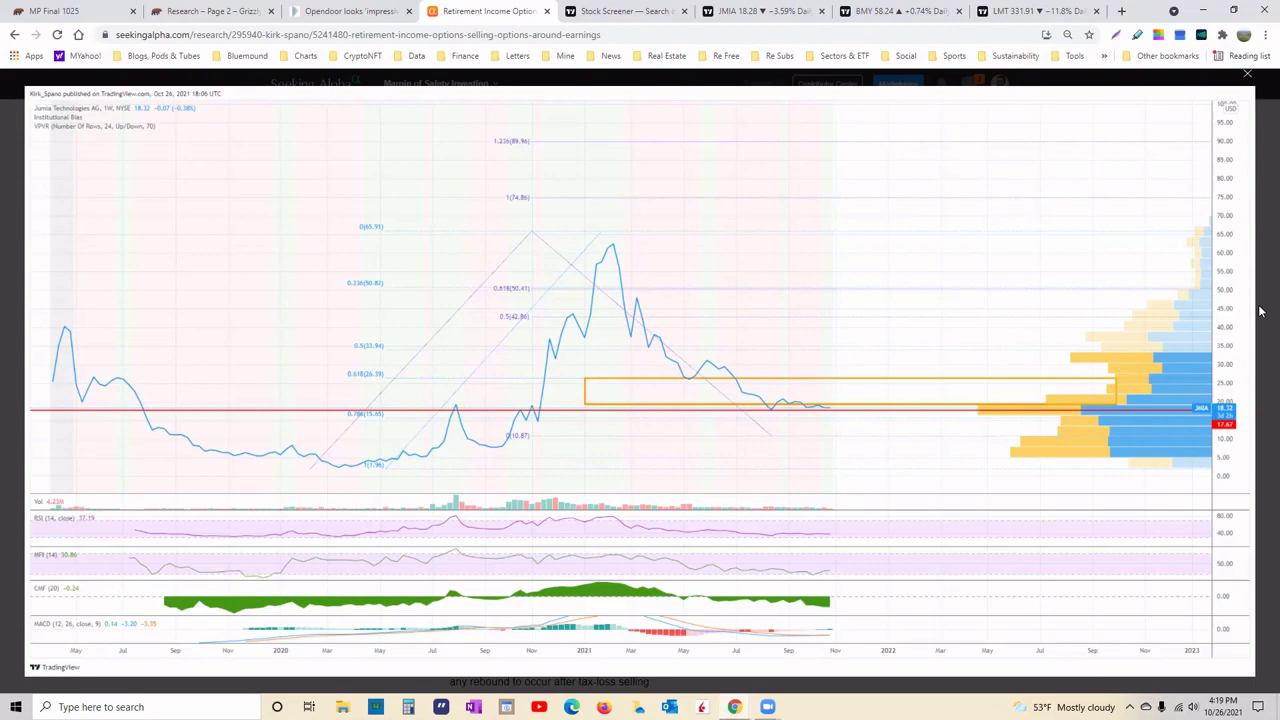
# Close the Jumia chart and read past the Ginko strike-price note to Sustainable Growth
pyautogui.click(1260, 312)
pyautogui.scroll(-8, 234, 334)
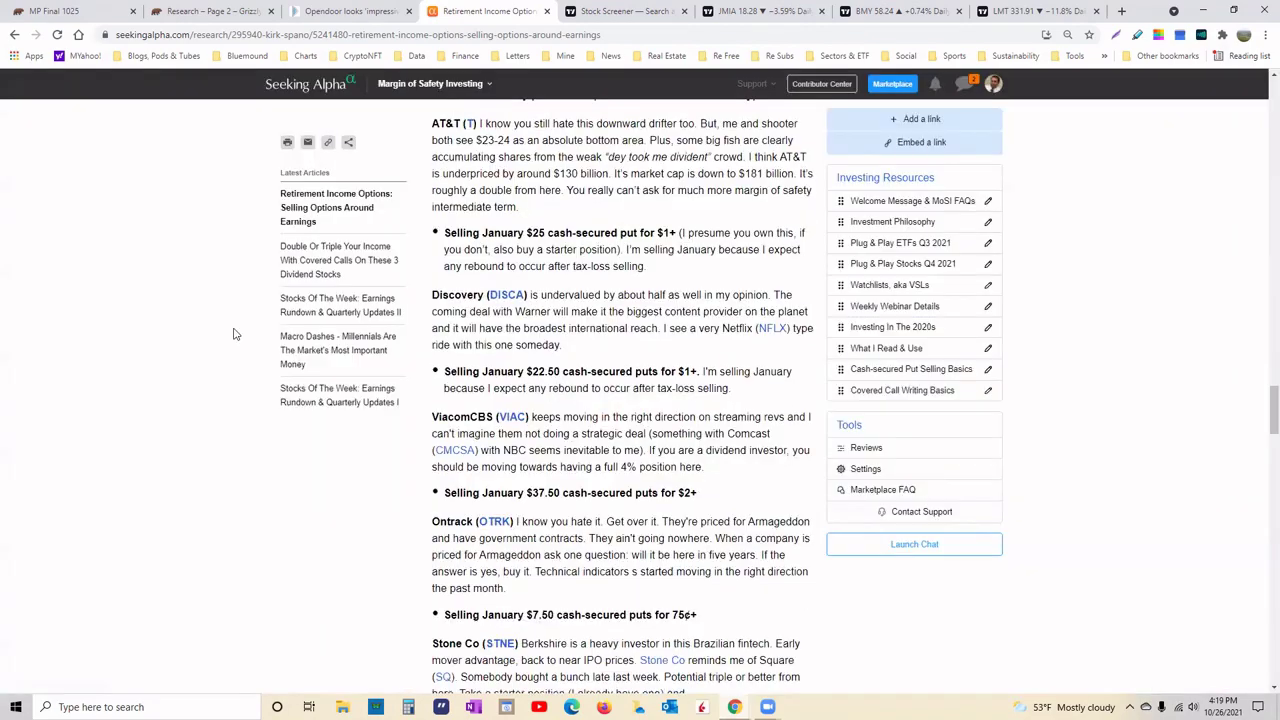
pyautogui.scroll(-3, 349, 400)
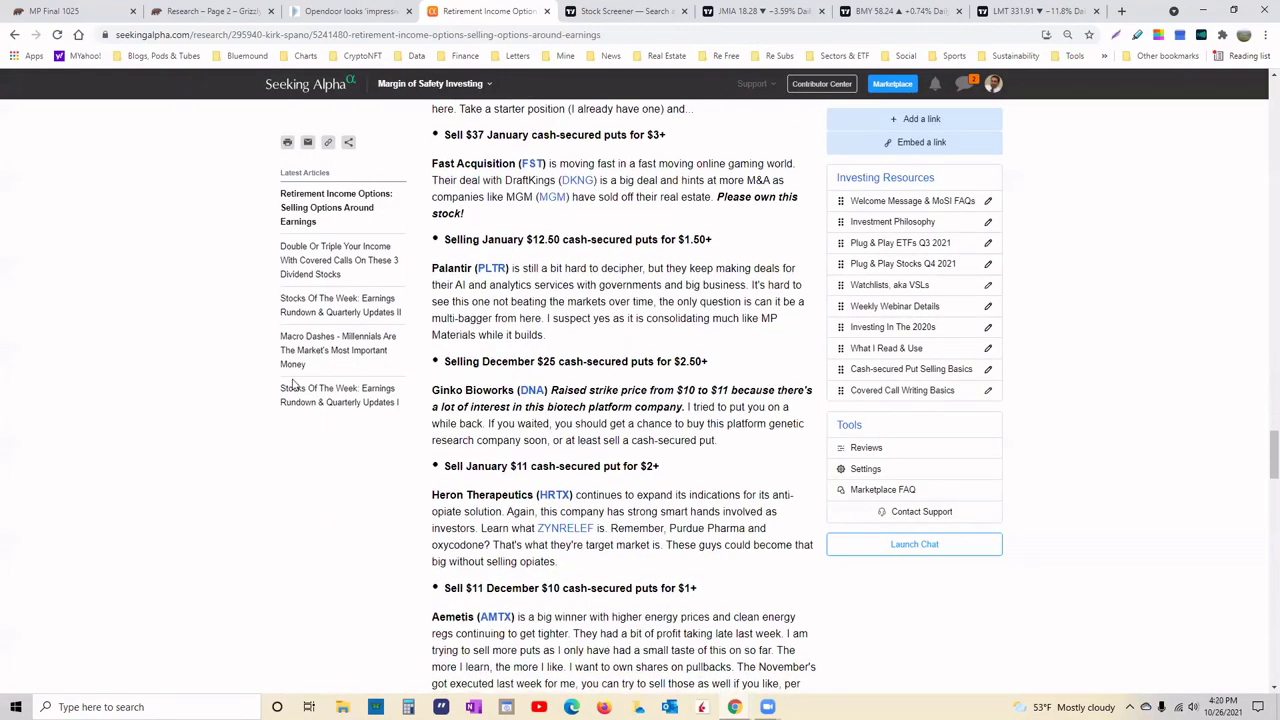
pyautogui.scroll(-1, 717, 460)
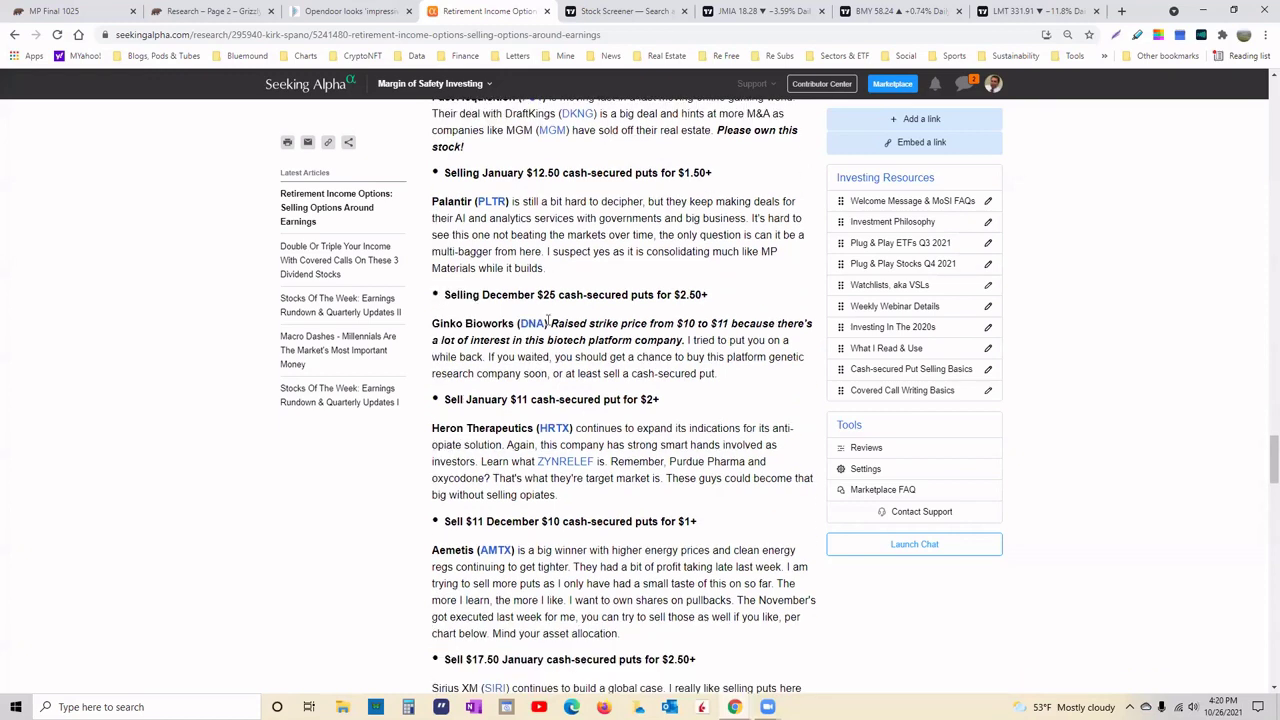
pyautogui.moveTo(550, 323); pyautogui.dragTo(685, 340)
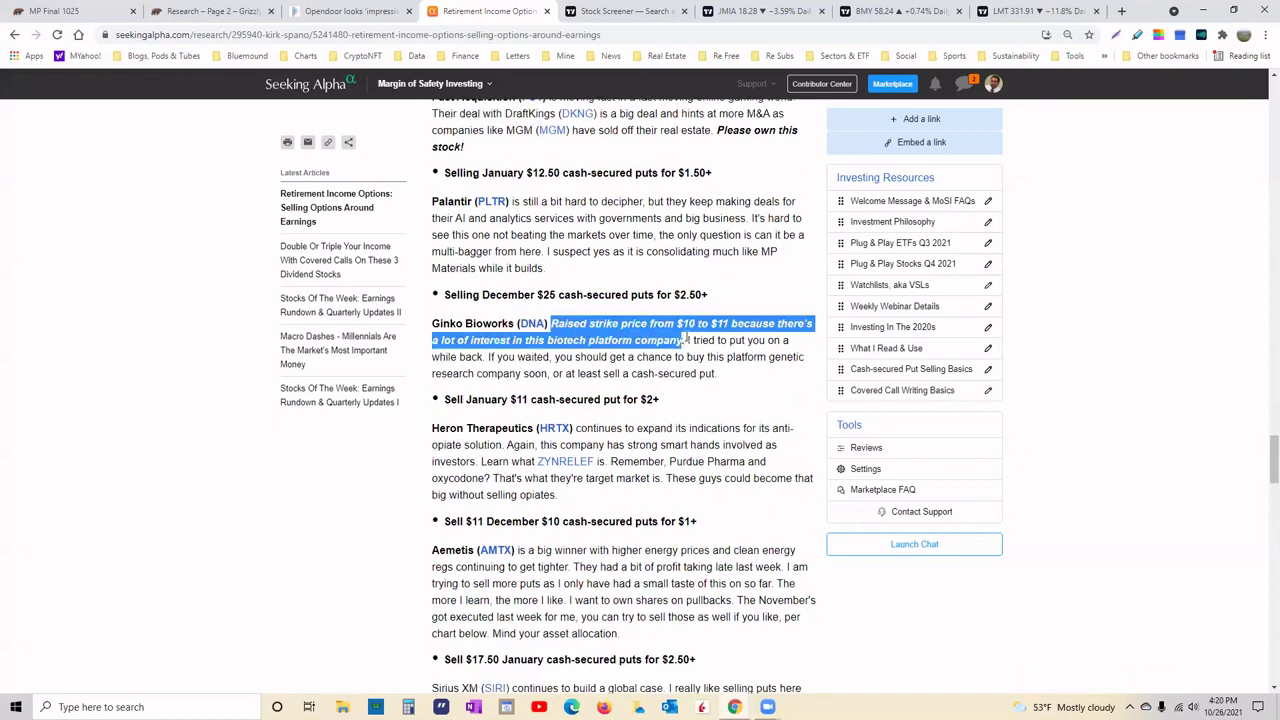
pyautogui.click(802, 371)
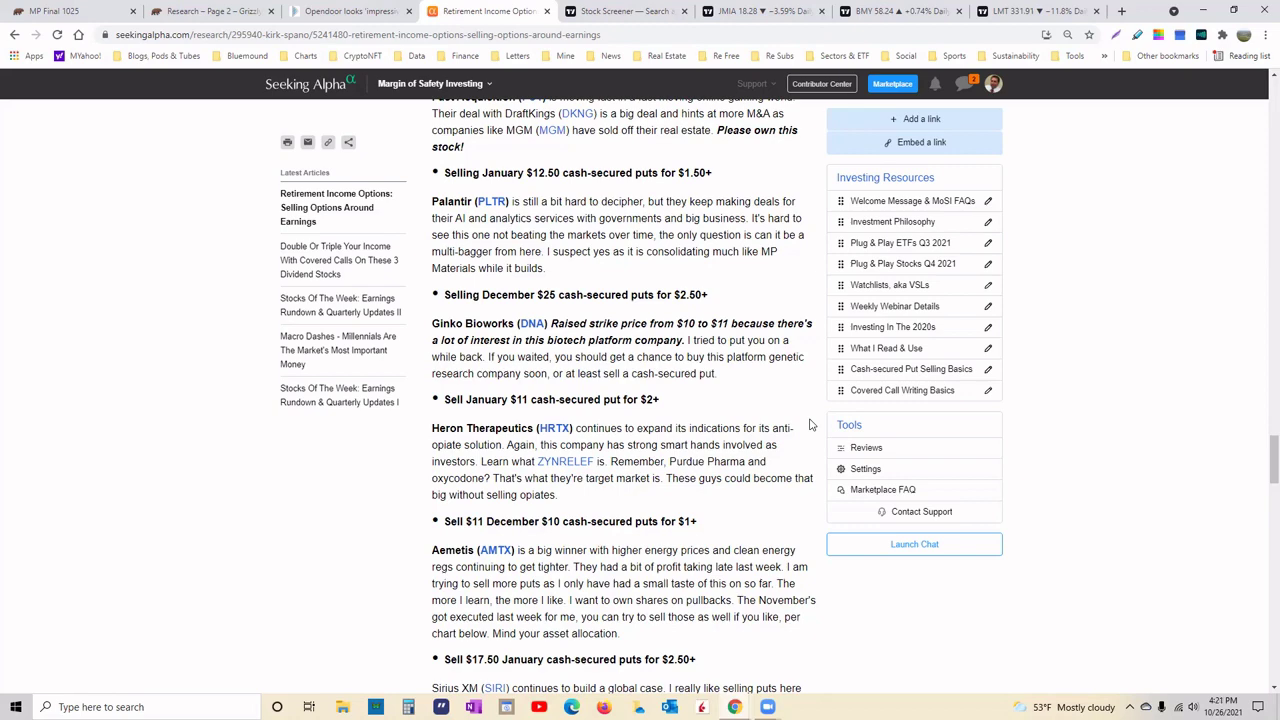
pyautogui.scroll(-3, 811, 424)
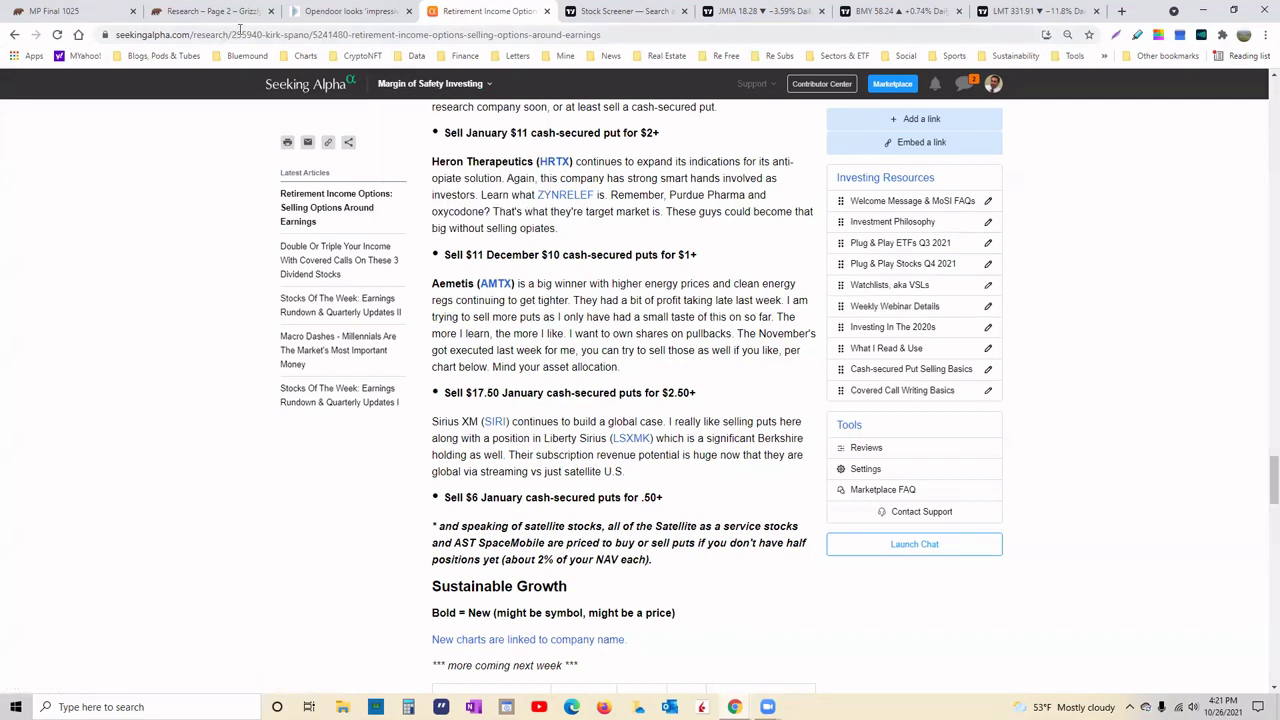
# Check the MP Materials report PDF, then return to Grizzly's Research page 2 listing
pyautogui.click(208, 12)
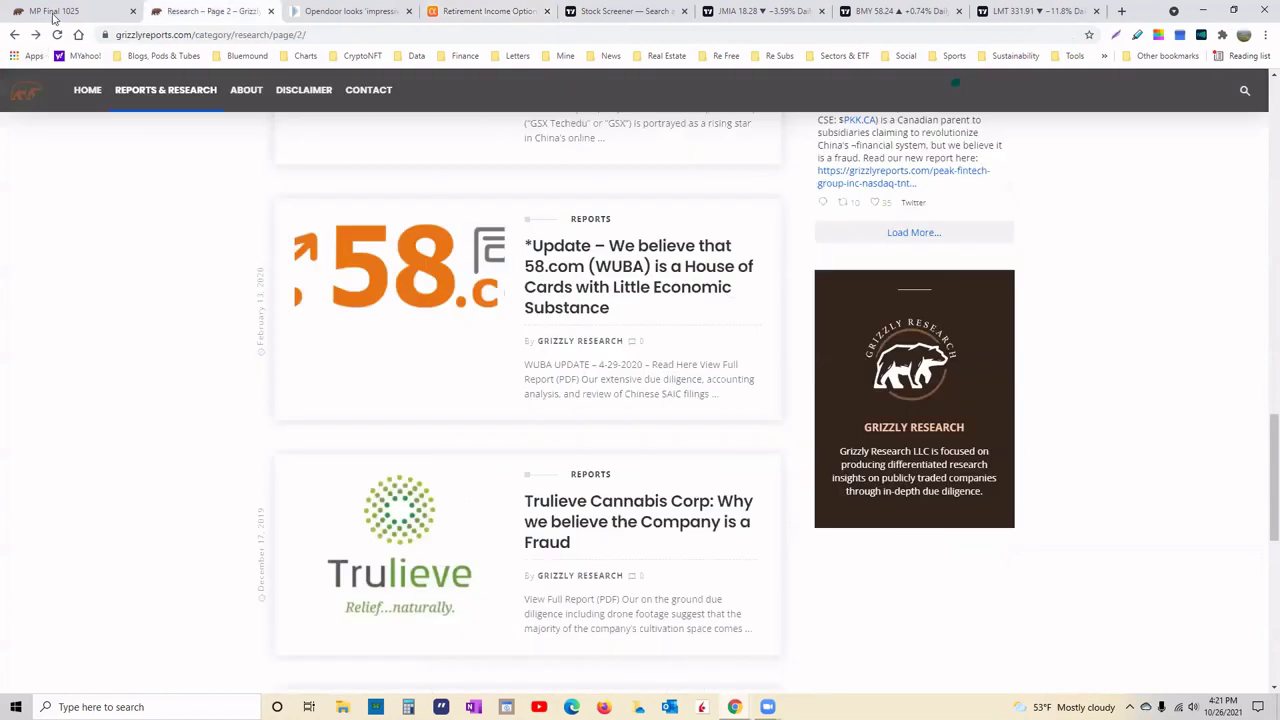
pyautogui.click(55, 14)
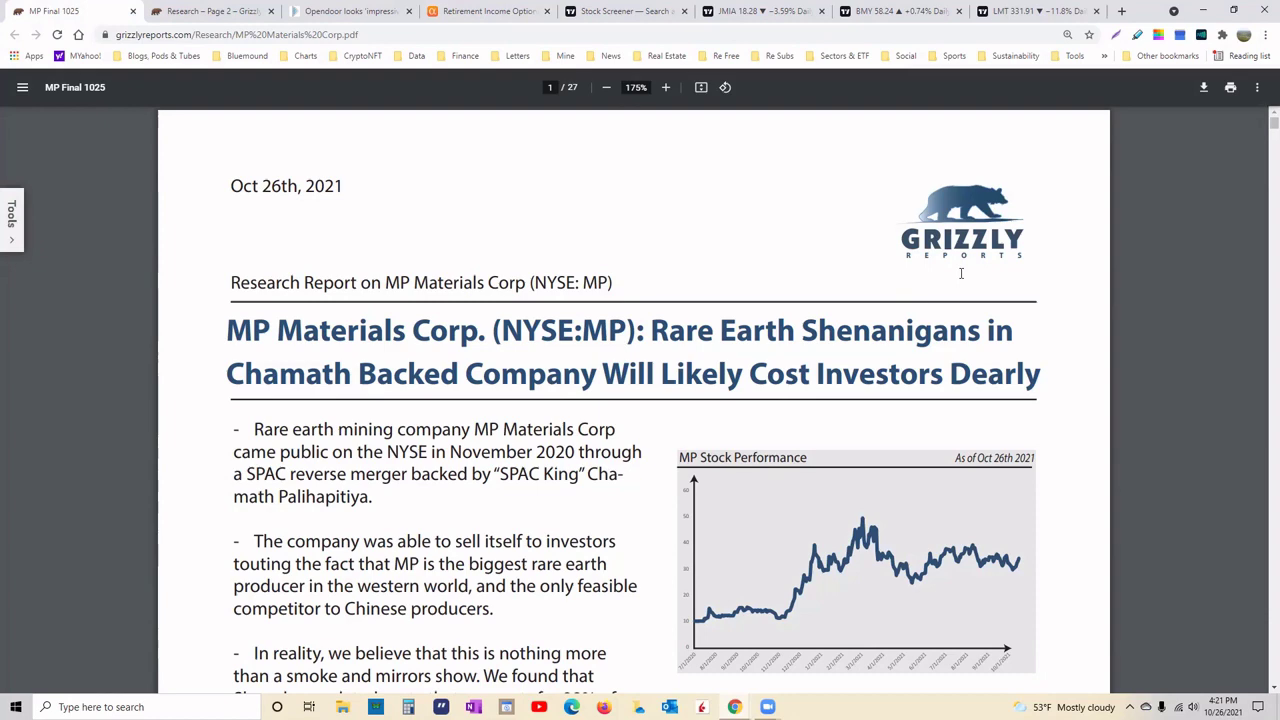
pyautogui.click(212, 12)
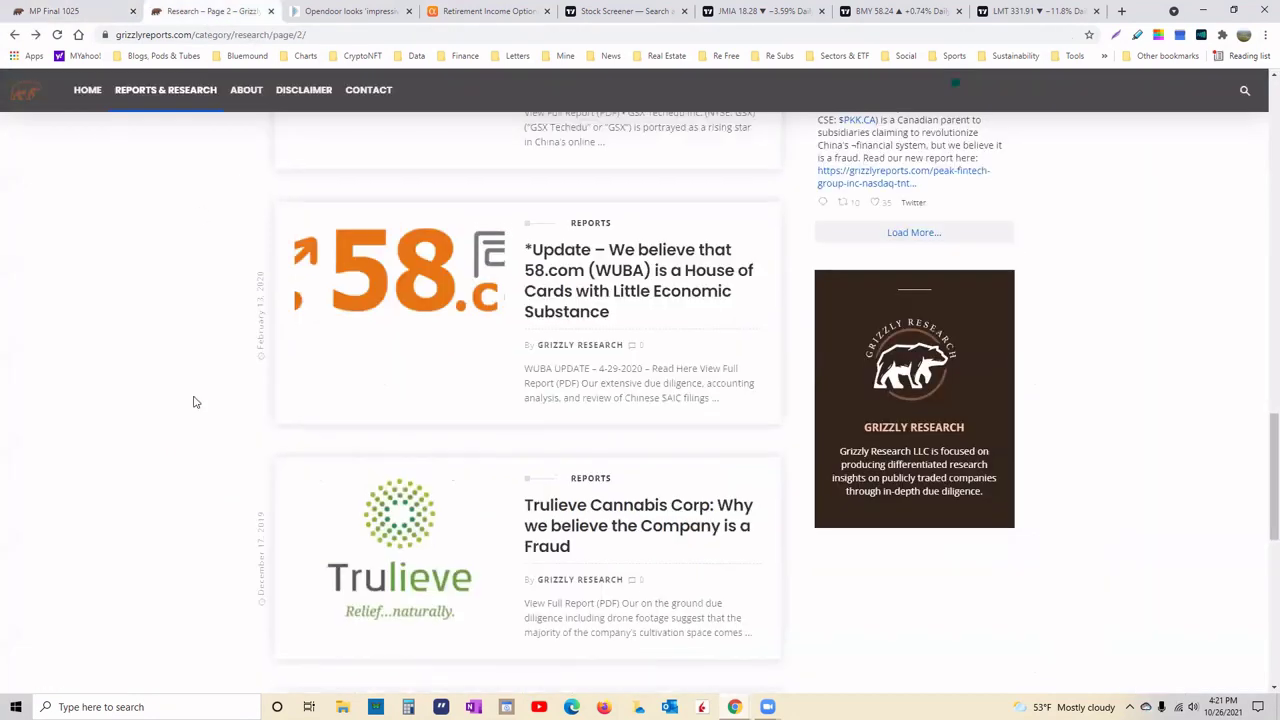
pyautogui.scroll(10, 196, 402)
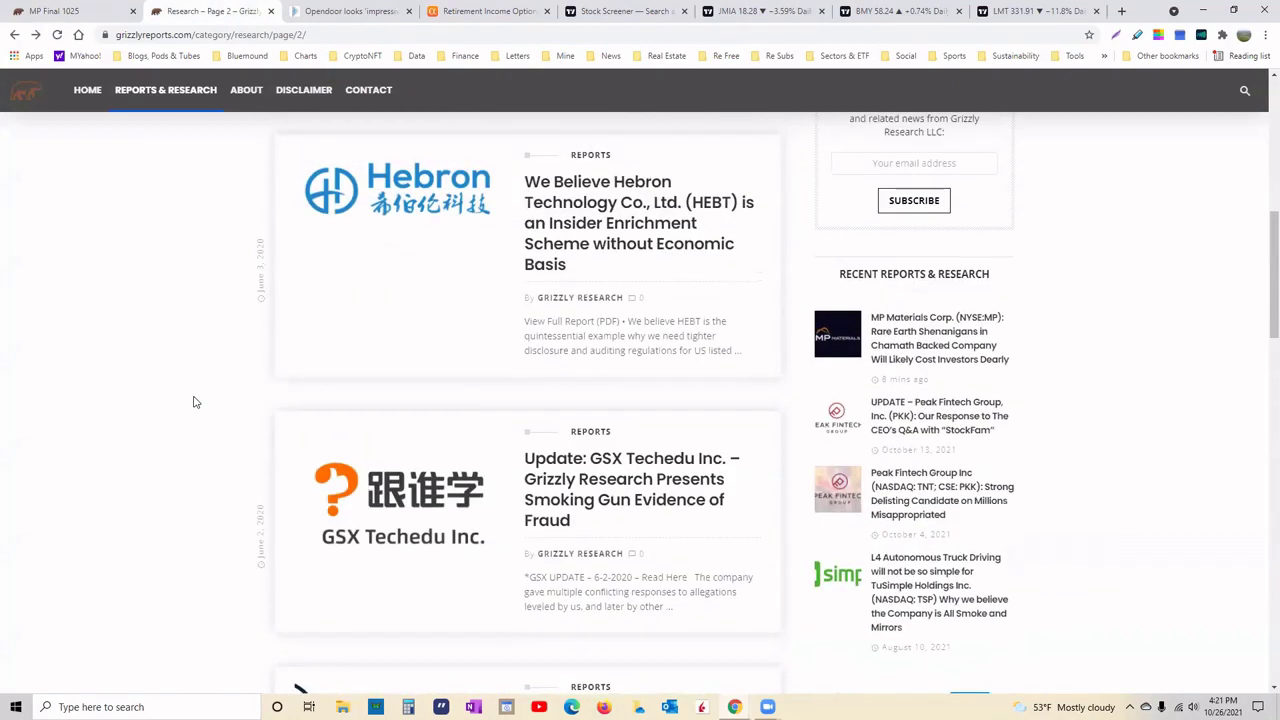
pyautogui.scroll(5, 196, 402)
pyautogui.scroll(-3, 212, 518)
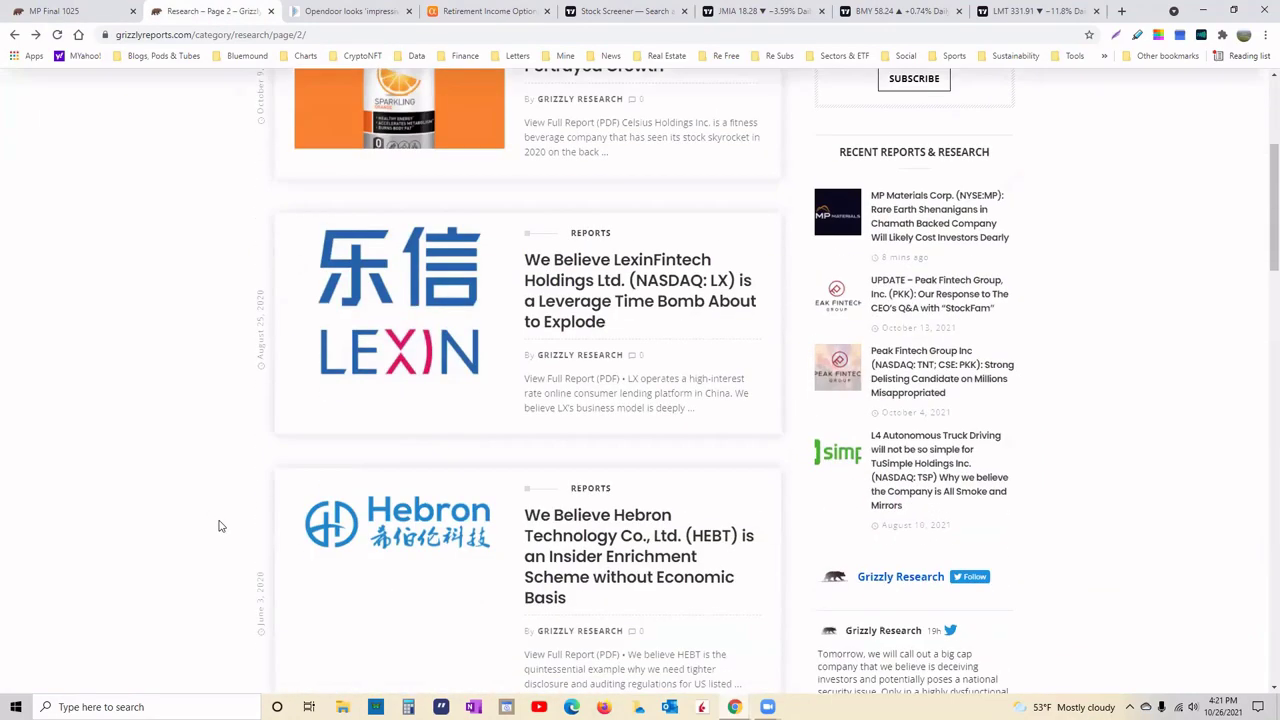
pyautogui.scroll(-12, 221, 526)
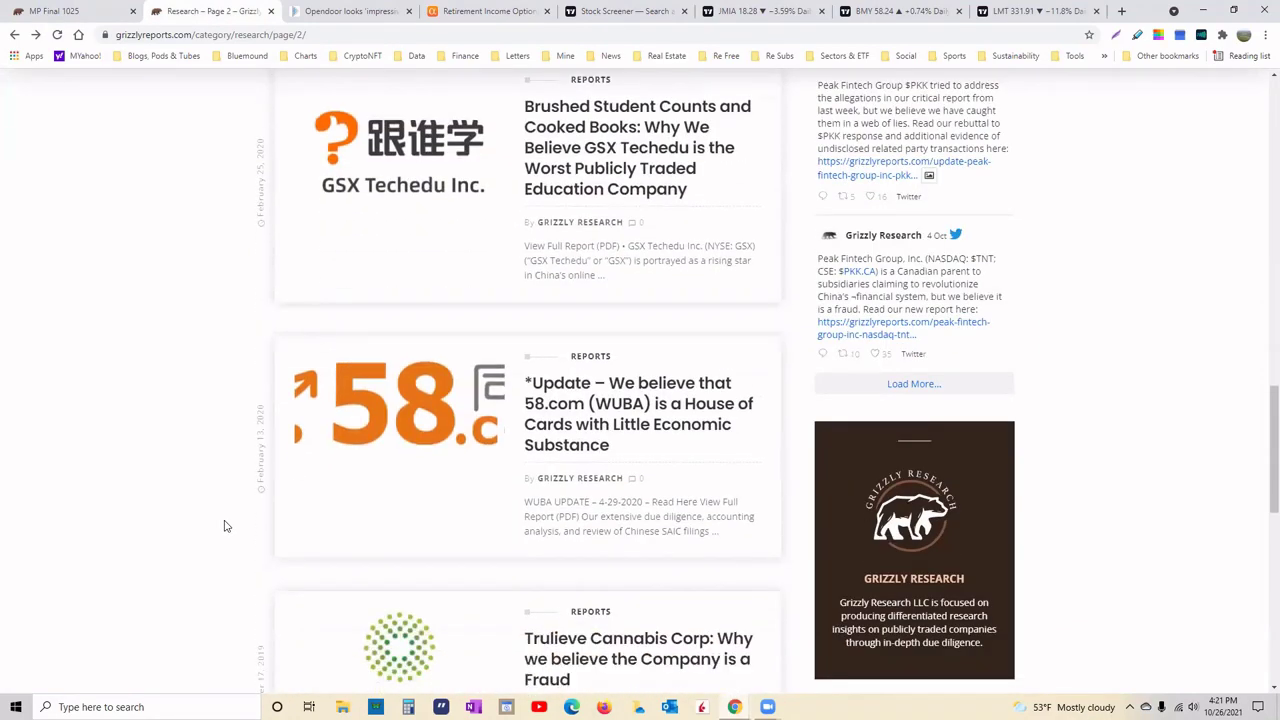
pyautogui.scroll(-5, 225, 526)
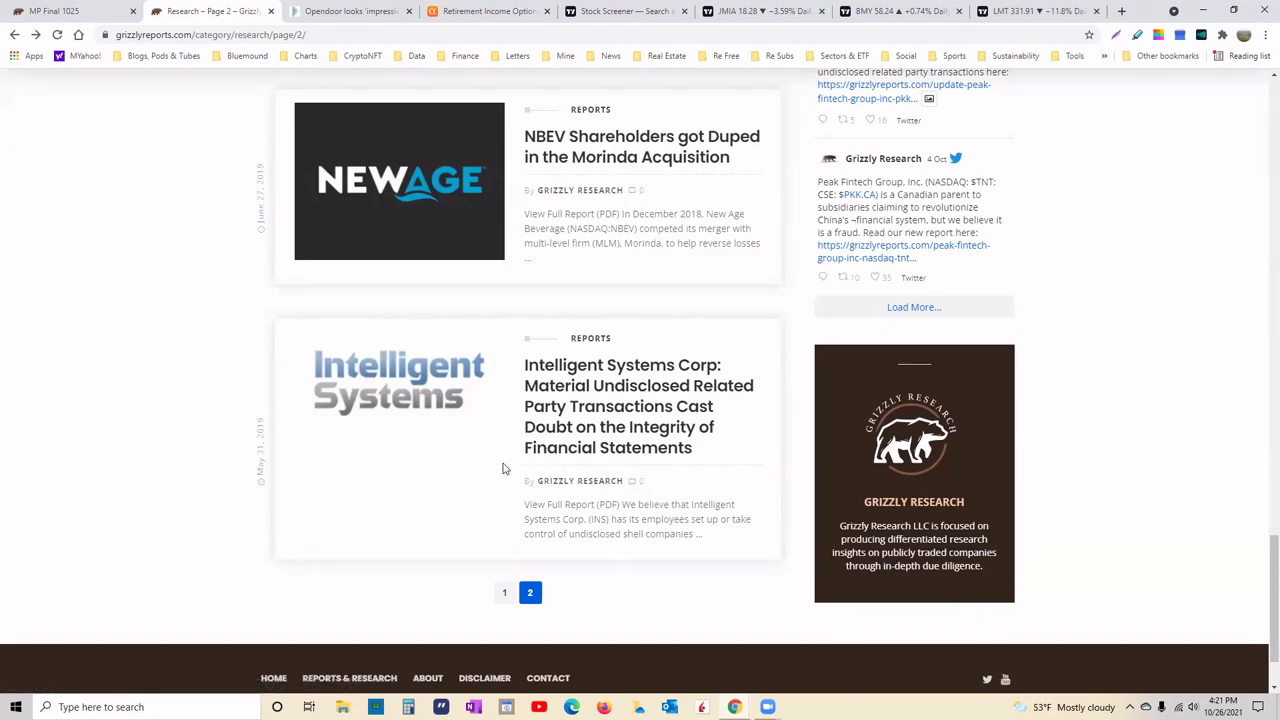
pyautogui.scroll(2, 503, 469)
pyautogui.scroll(2, 503, 469)
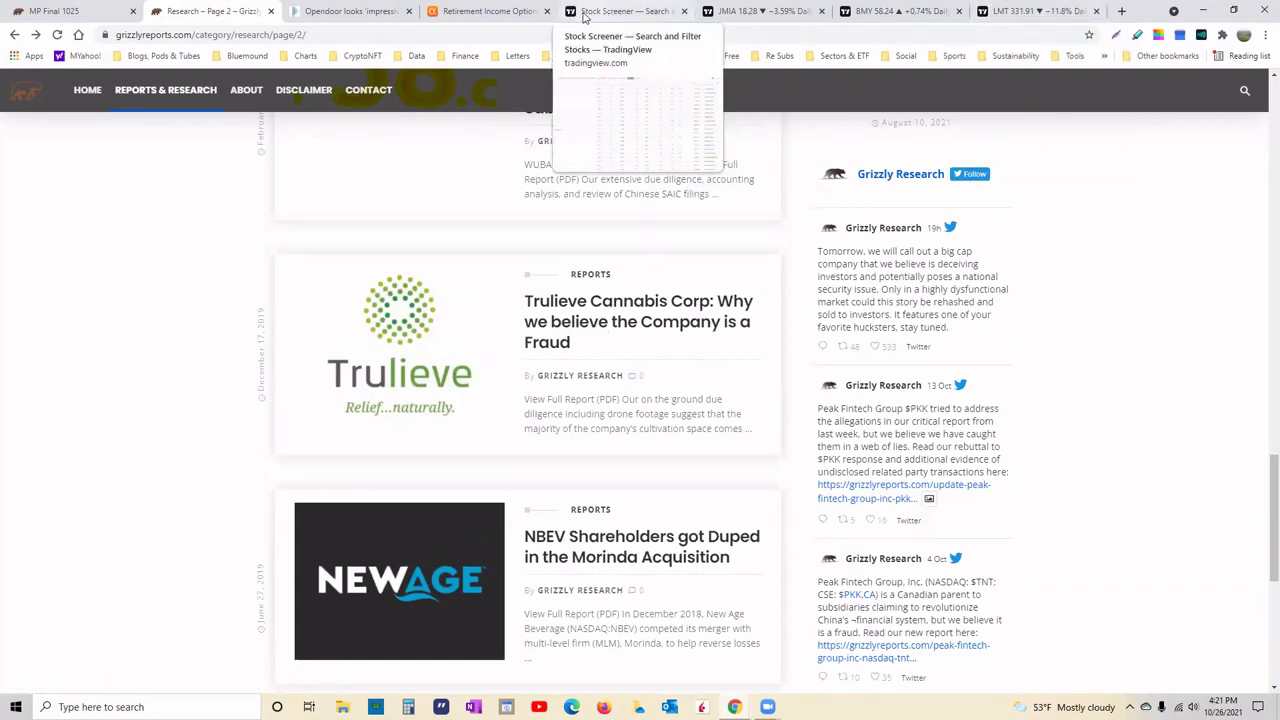
# Open the TradingView TCNNF chart in a new tab from the Re Subs bookmarks
pyautogui.click(1121, 11)
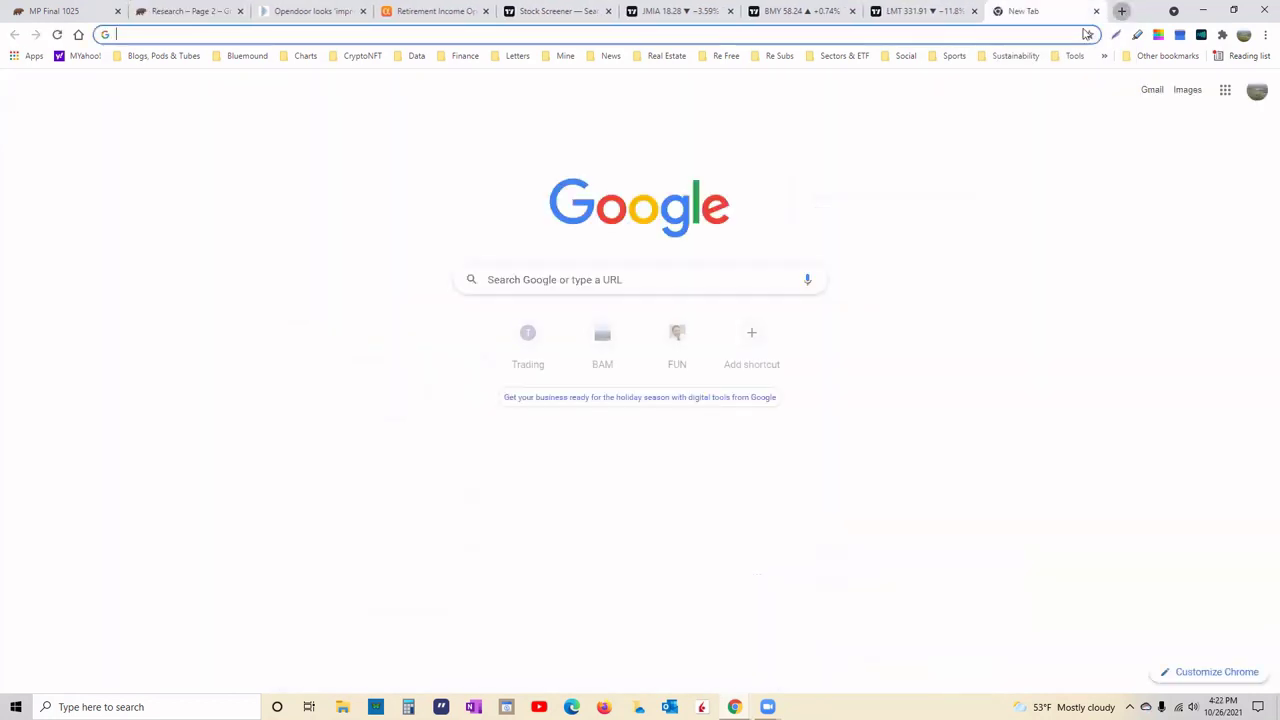
pyautogui.click(775, 55)
pyautogui.click(777, 93)
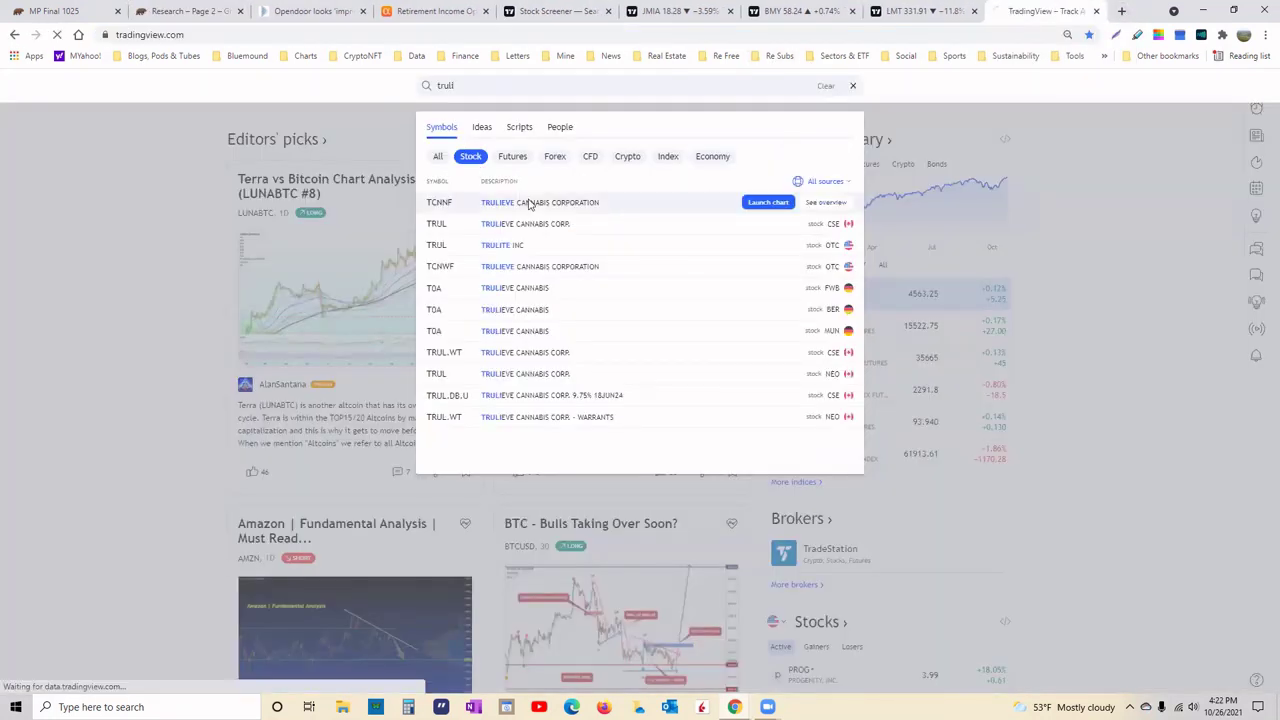
pyautogui.click(528, 203)
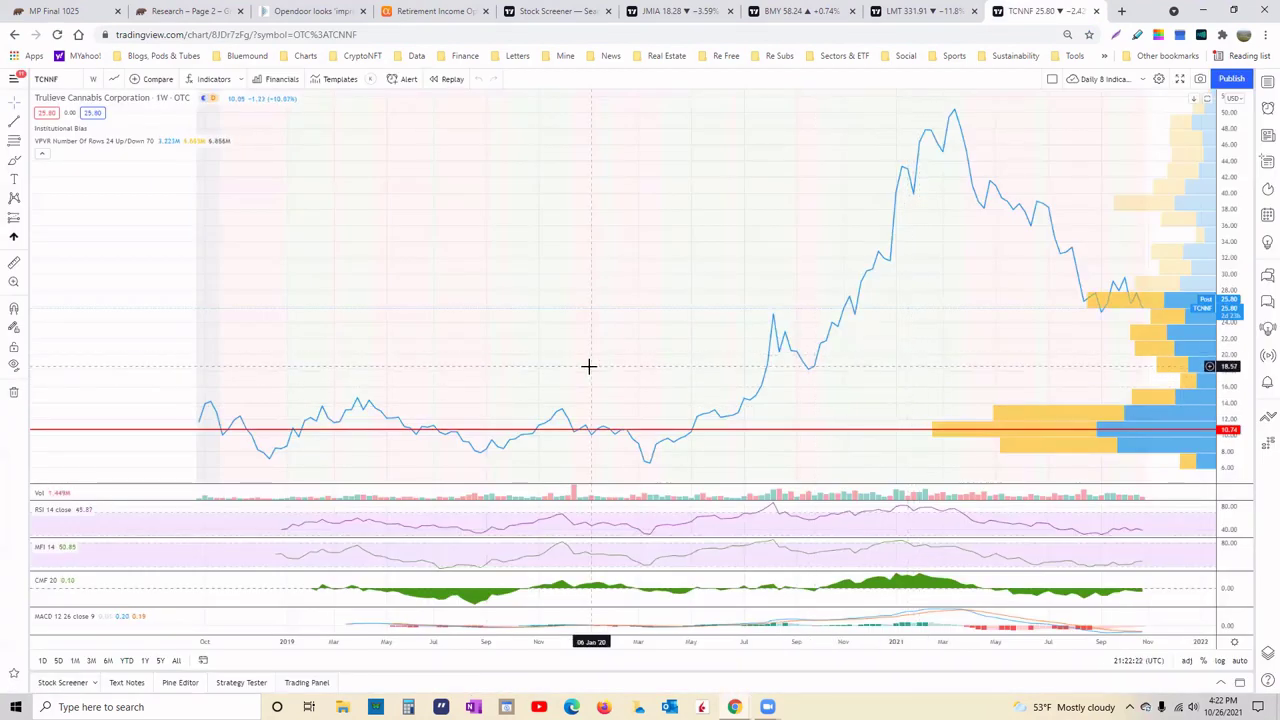
# Compare the TCNNF chart against Grizzly's Trulieve fraud report, ending on the report
pyautogui.click(185, 11)
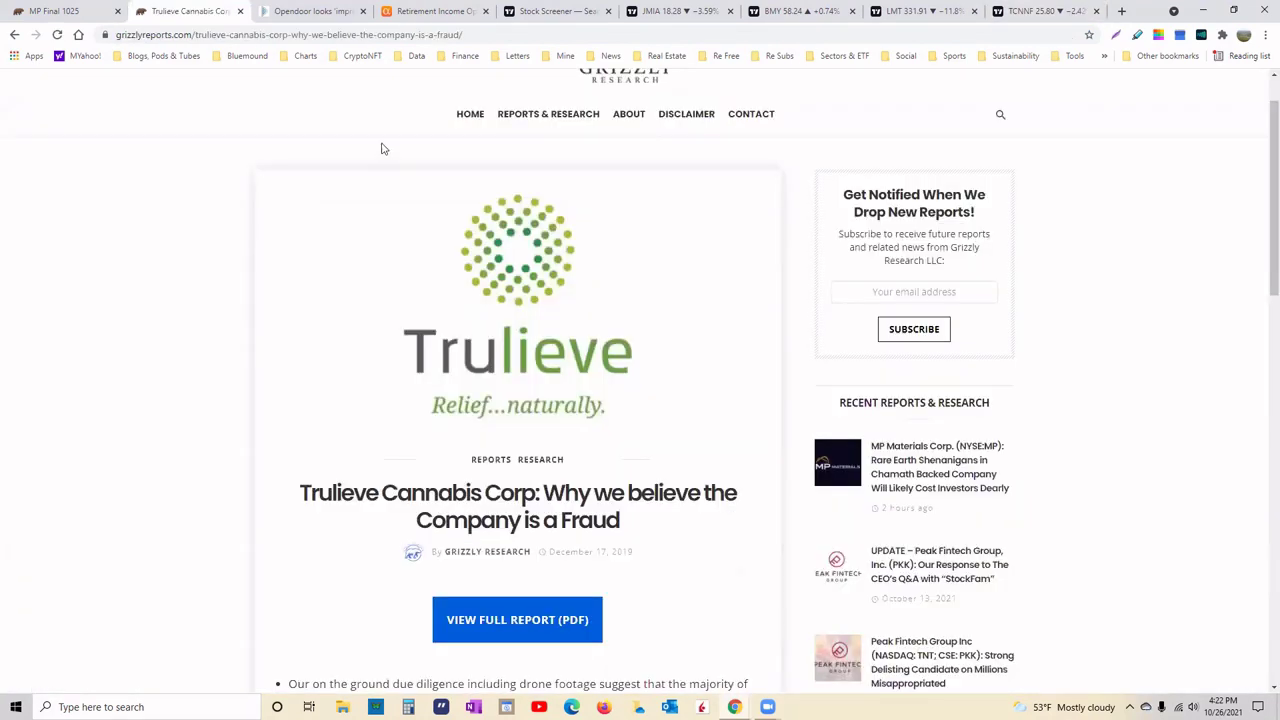
pyautogui.click(1045, 11)
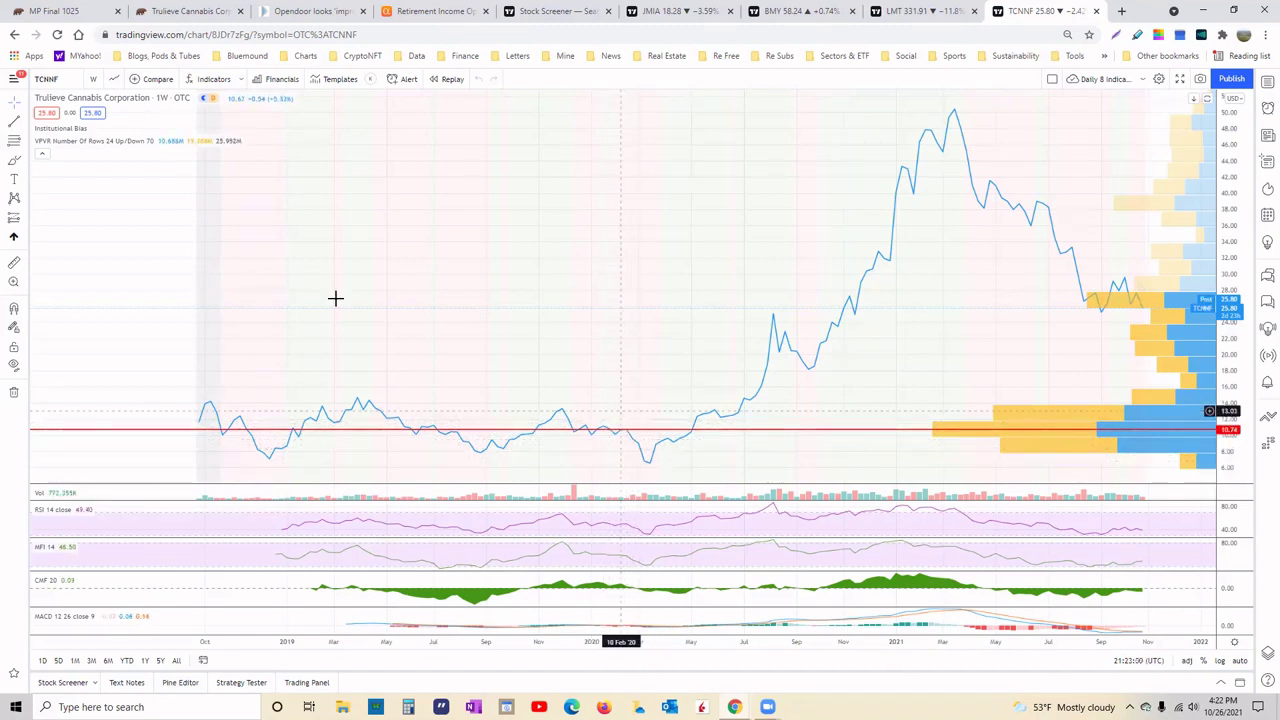
pyautogui.click(145, 16)
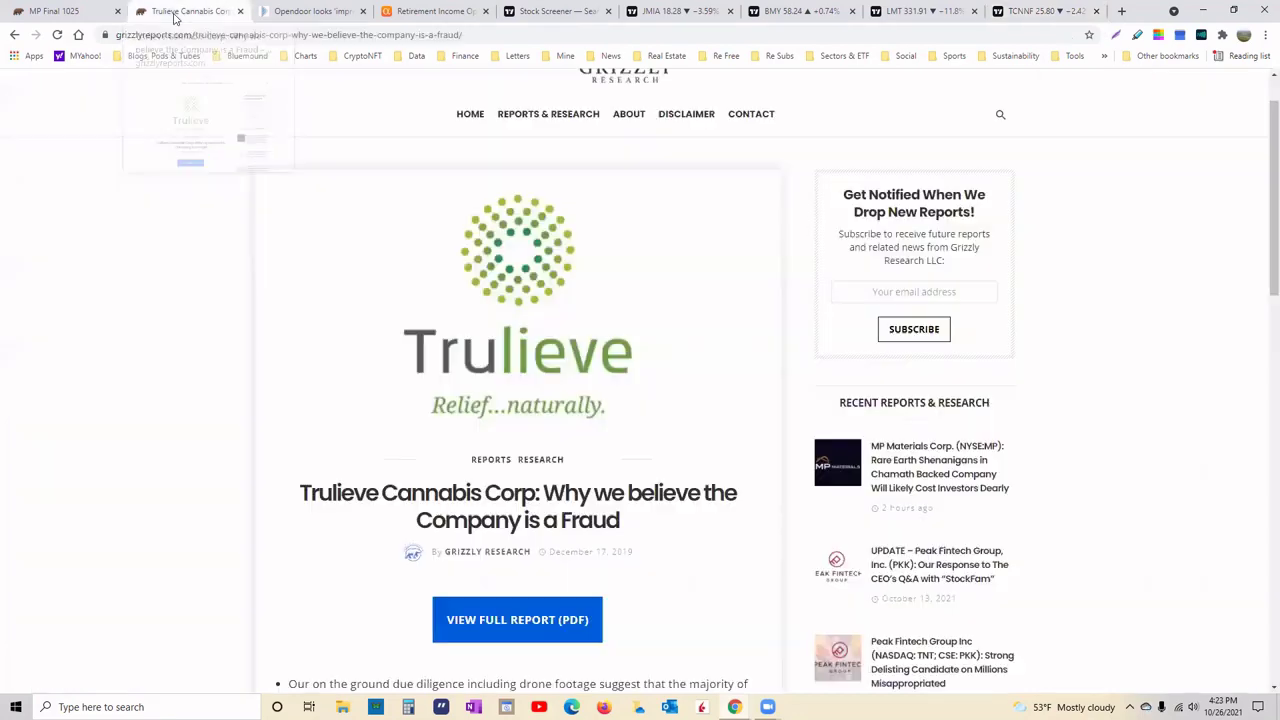
# Go back to Research page 2, browse the report cards, and reopen the MP Materials PDF
pyautogui.click(18, 36)
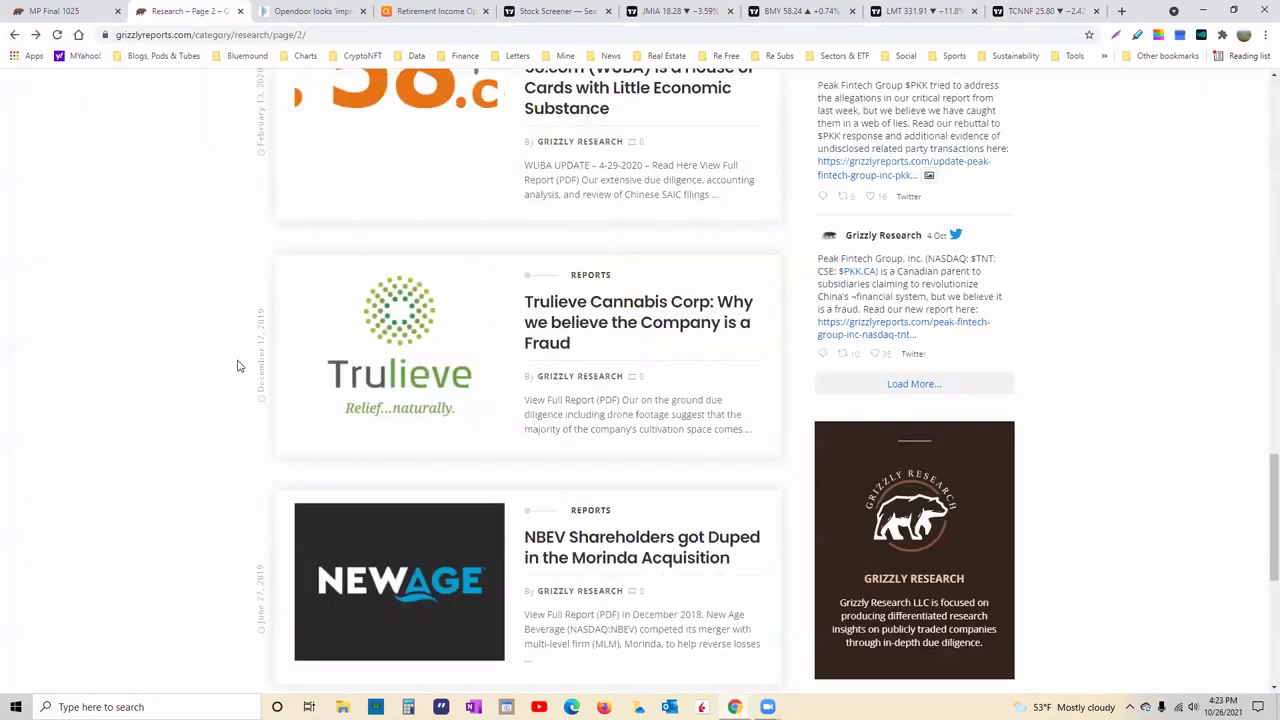
pyautogui.scroll(-3, 237, 370)
pyautogui.scroll(3, 237, 372)
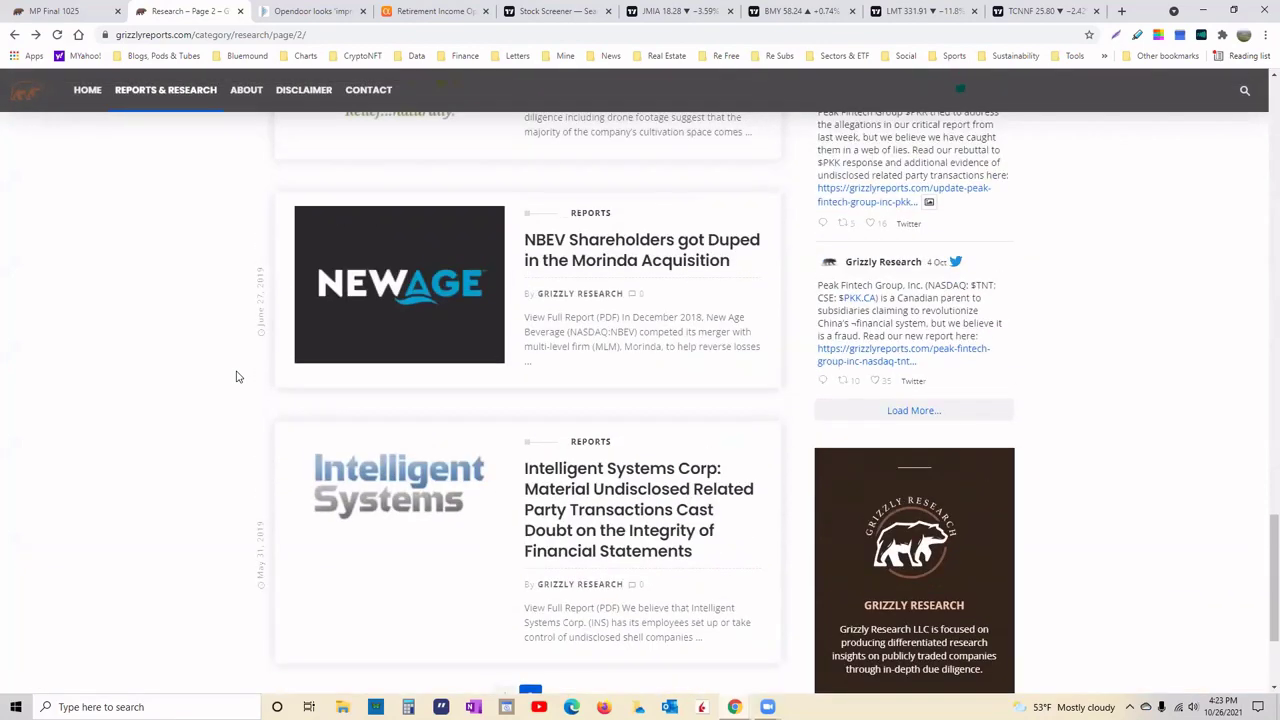
pyautogui.scroll(2, 237, 376)
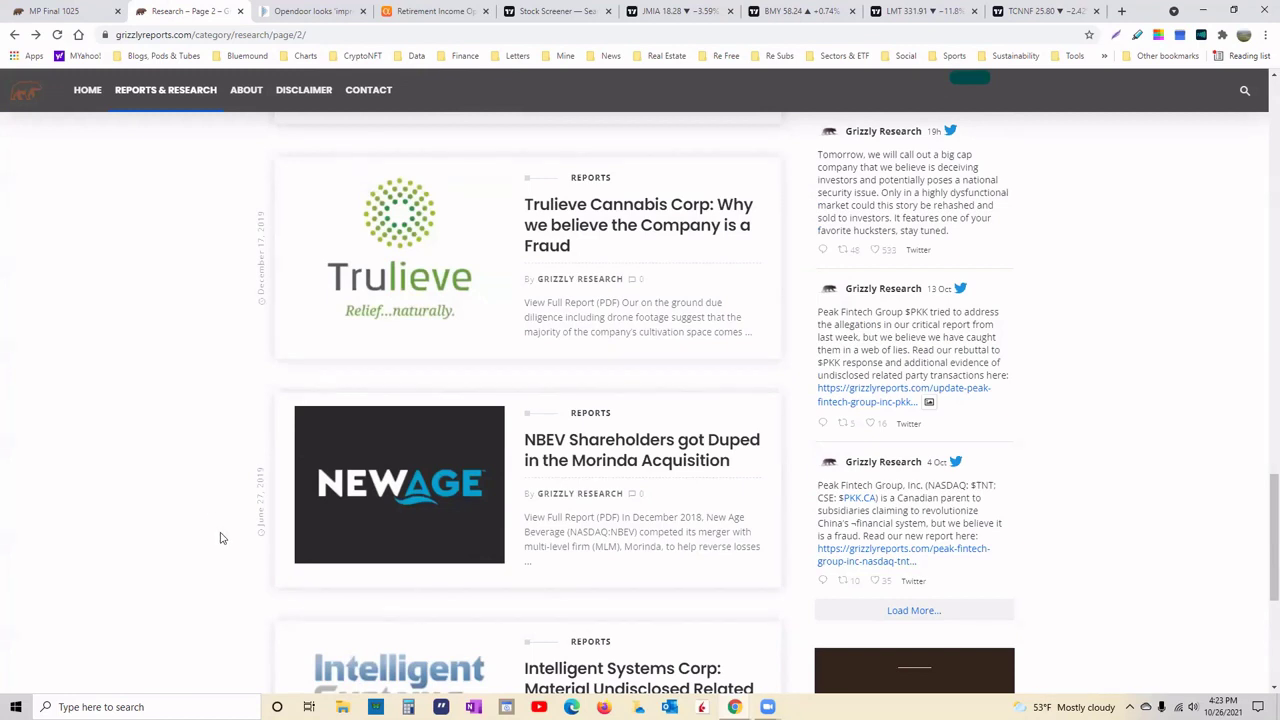
pyautogui.scroll(2, 222, 538)
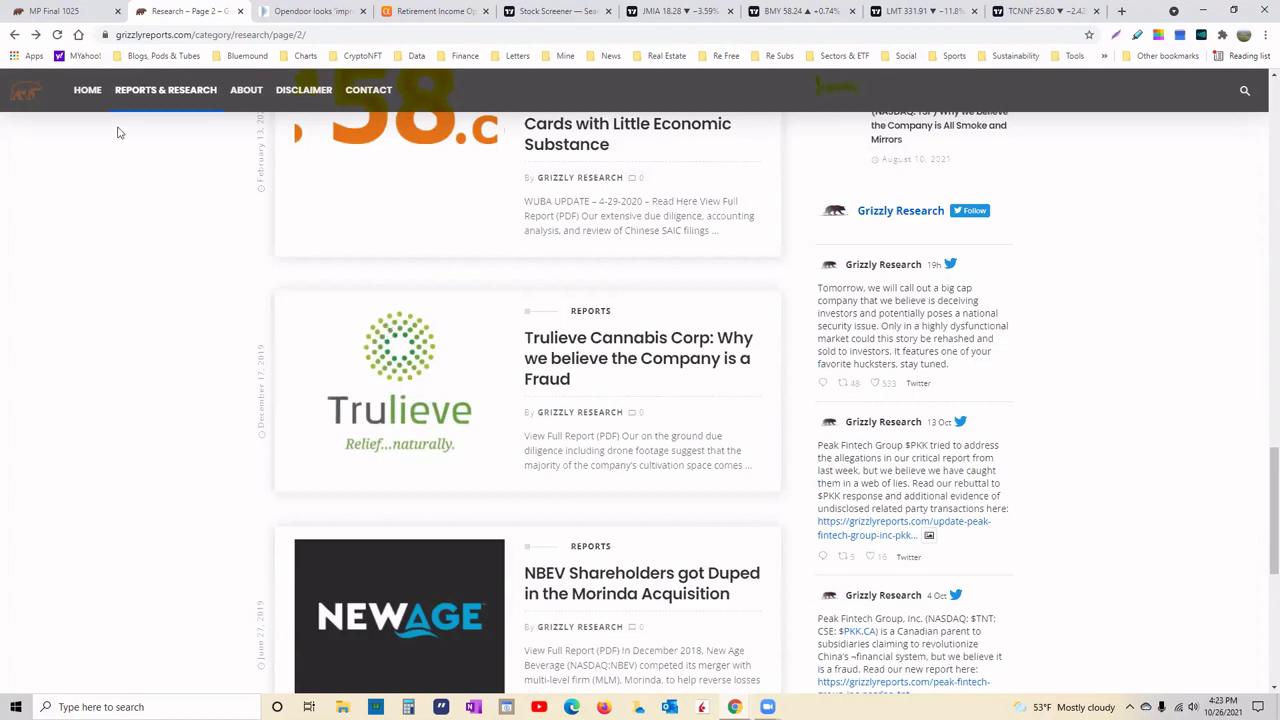
pyautogui.click(120, 21)
# Scroll the MP Materials PDF through its opening bullets, including Shenghe's 99% share of revenue
pyautogui.scroll(-2, 220, 392)
pyautogui.scroll(-1, 200, 410)
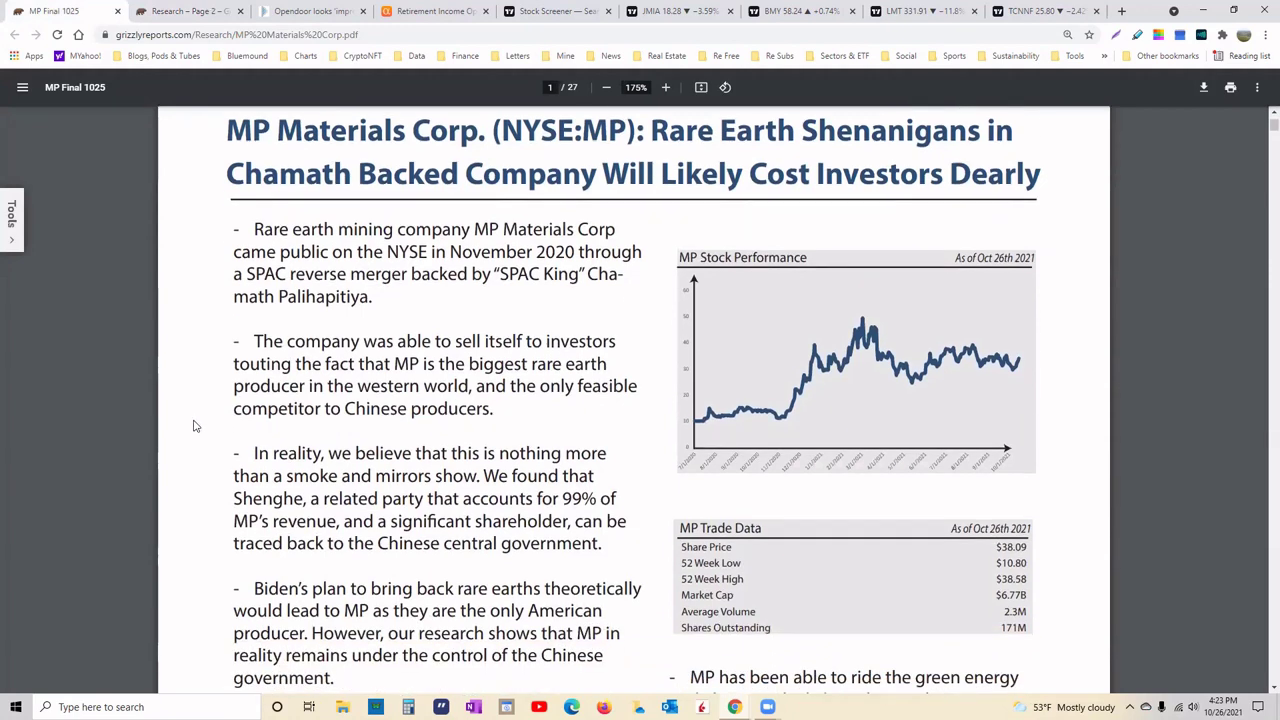
pyautogui.scroll(-2, 196, 427)
pyautogui.scroll(1, 195, 425)
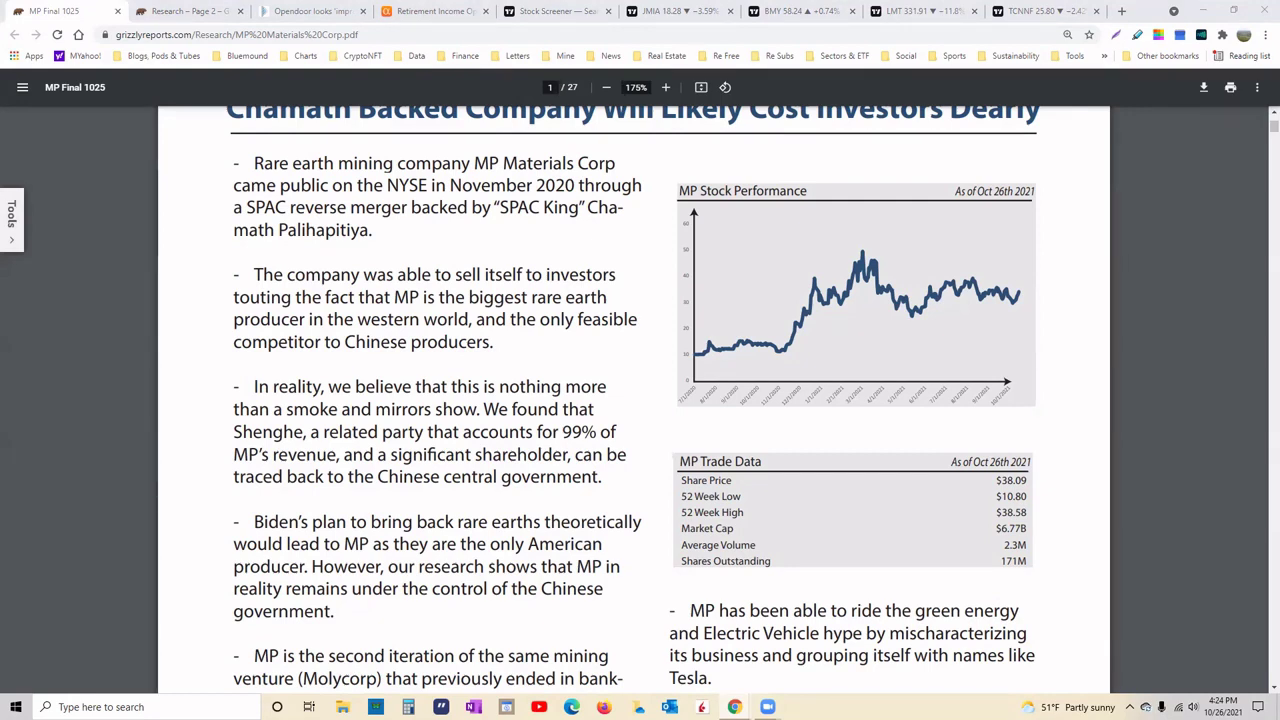
# Return to the Retirement Income Options article and reach the ticker table listing MP Materials
pyautogui.click(425, 11)
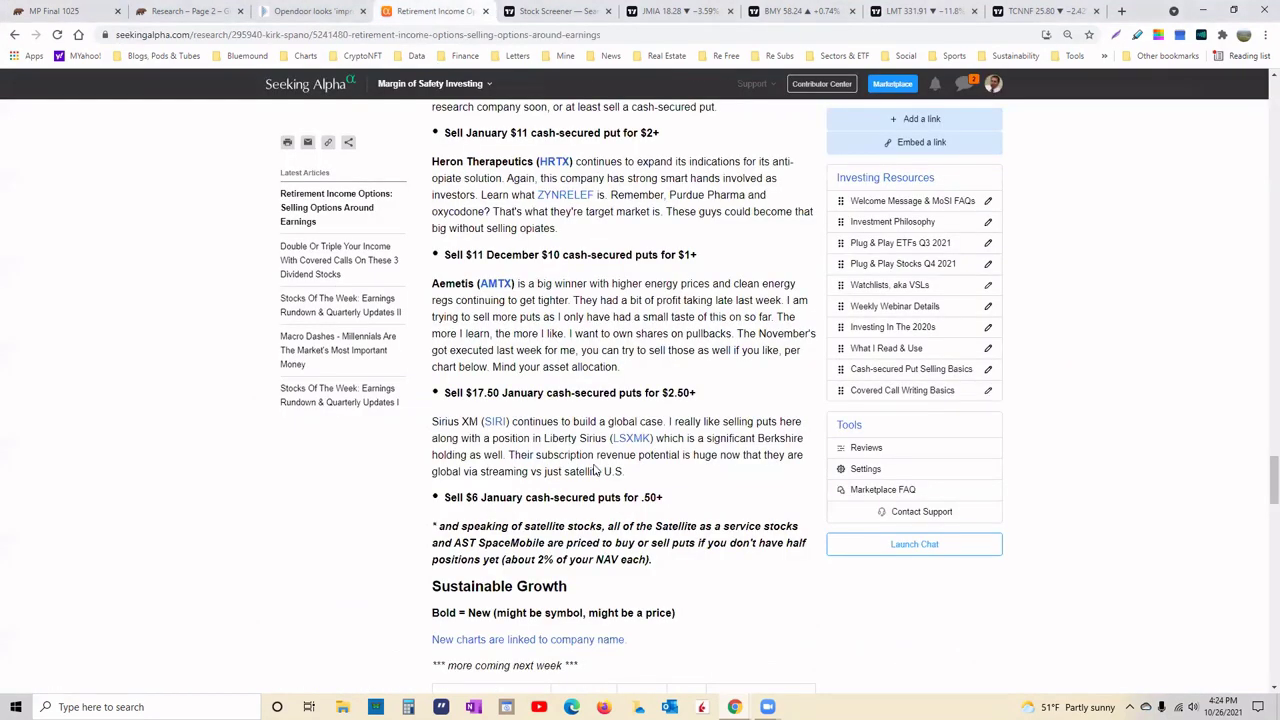
pyautogui.scroll(-5, 812, 459)
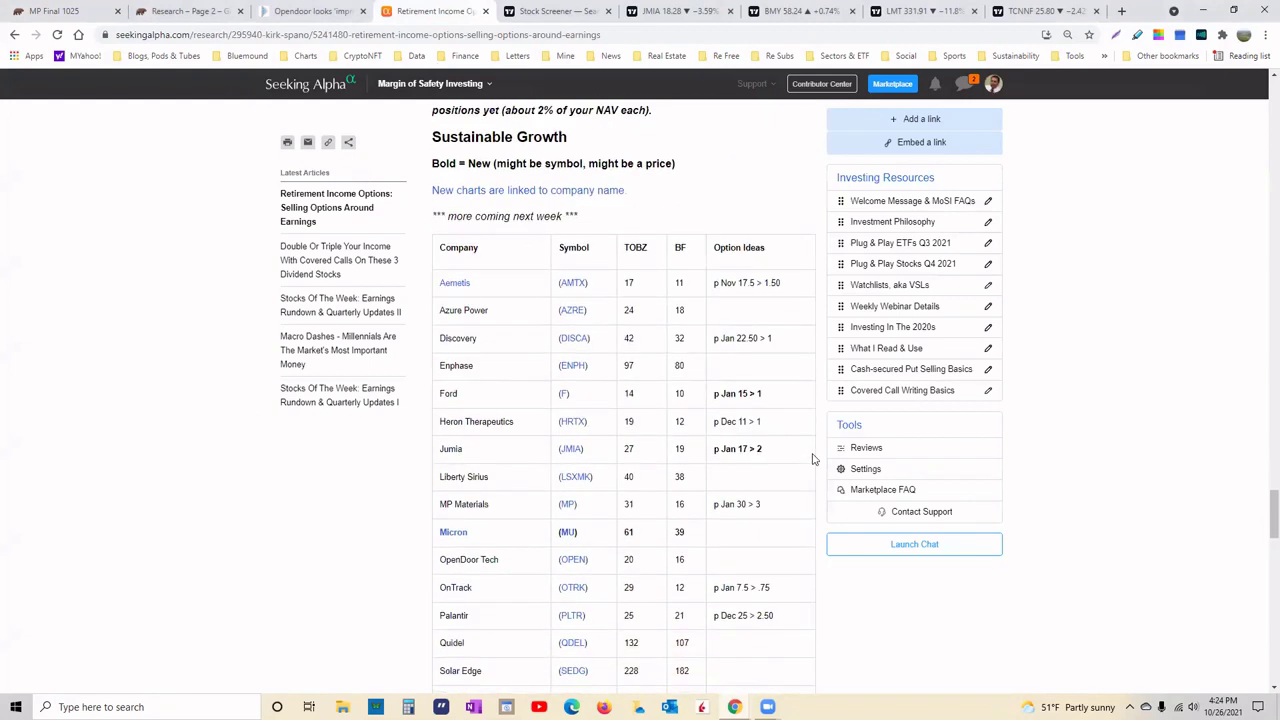
pyautogui.scroll(-1, 812, 459)
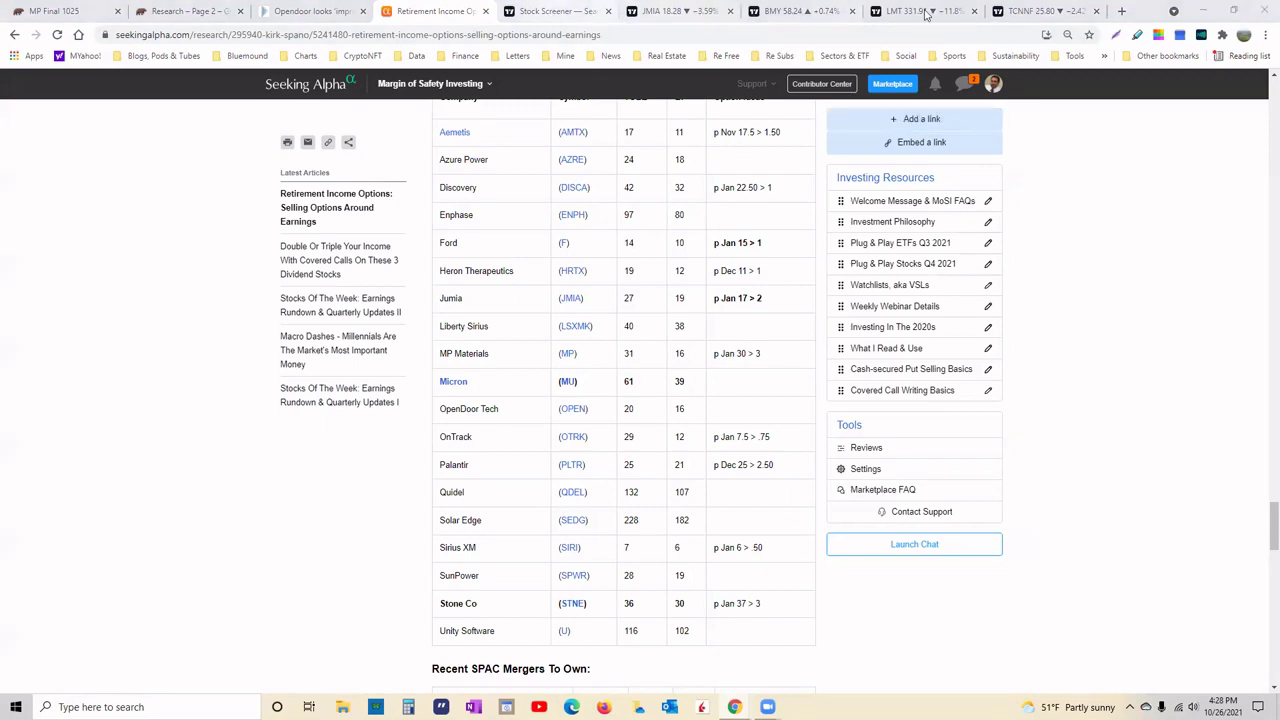
# Load Intel's INTC chart, set a 5-year range, and leave space after the latest bar
pyautogui.click(1025, 12)
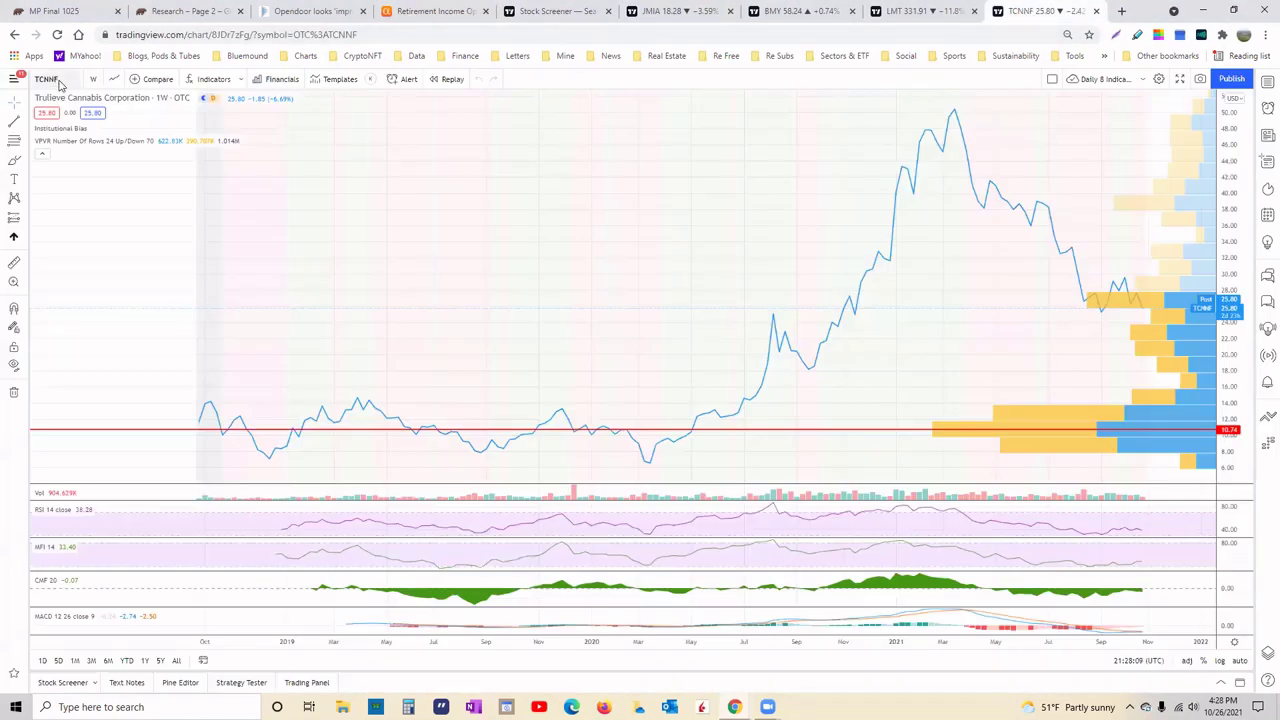
pyautogui.click(58, 84)
pyautogui.write('INTC')
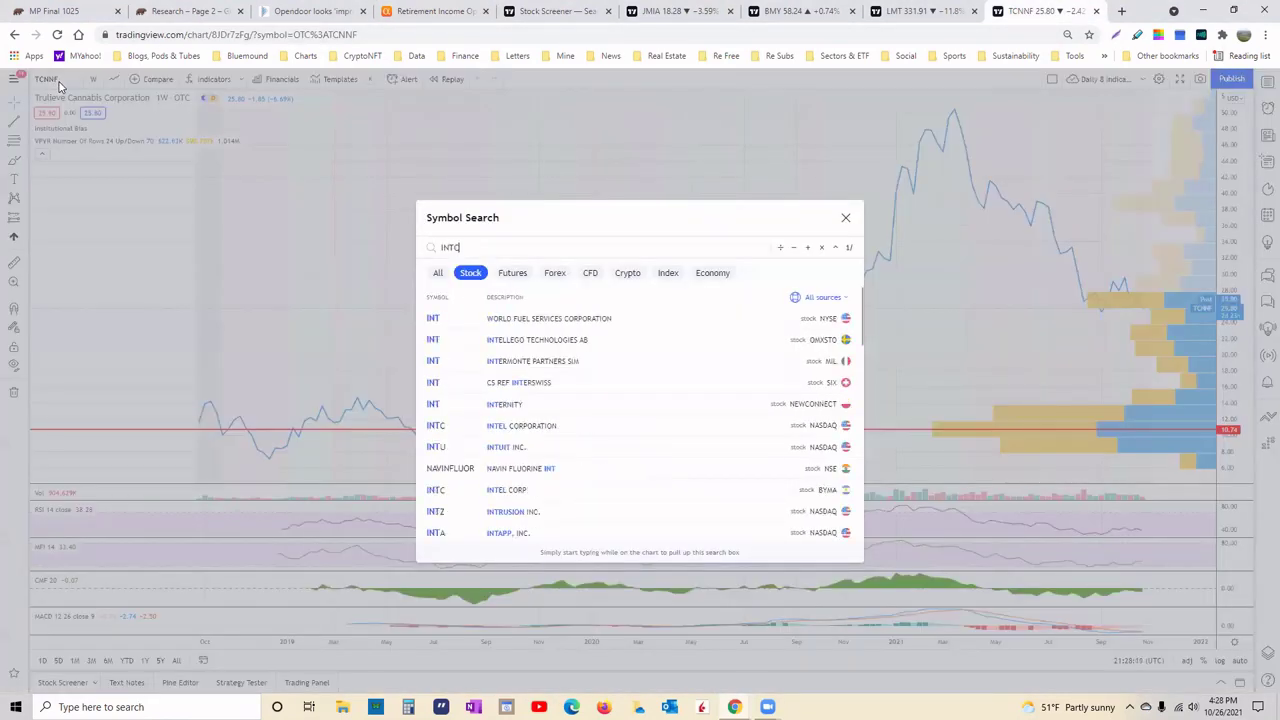
pyautogui.press('Return')
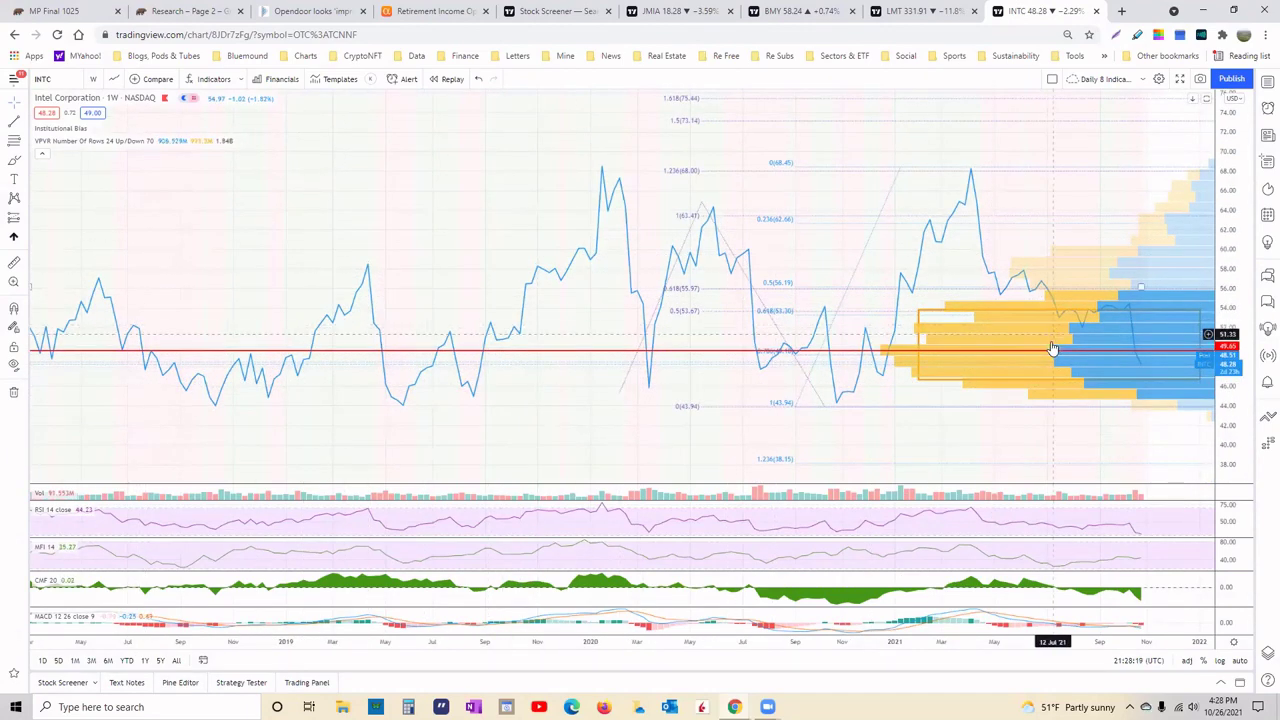
pyautogui.click(160, 660)
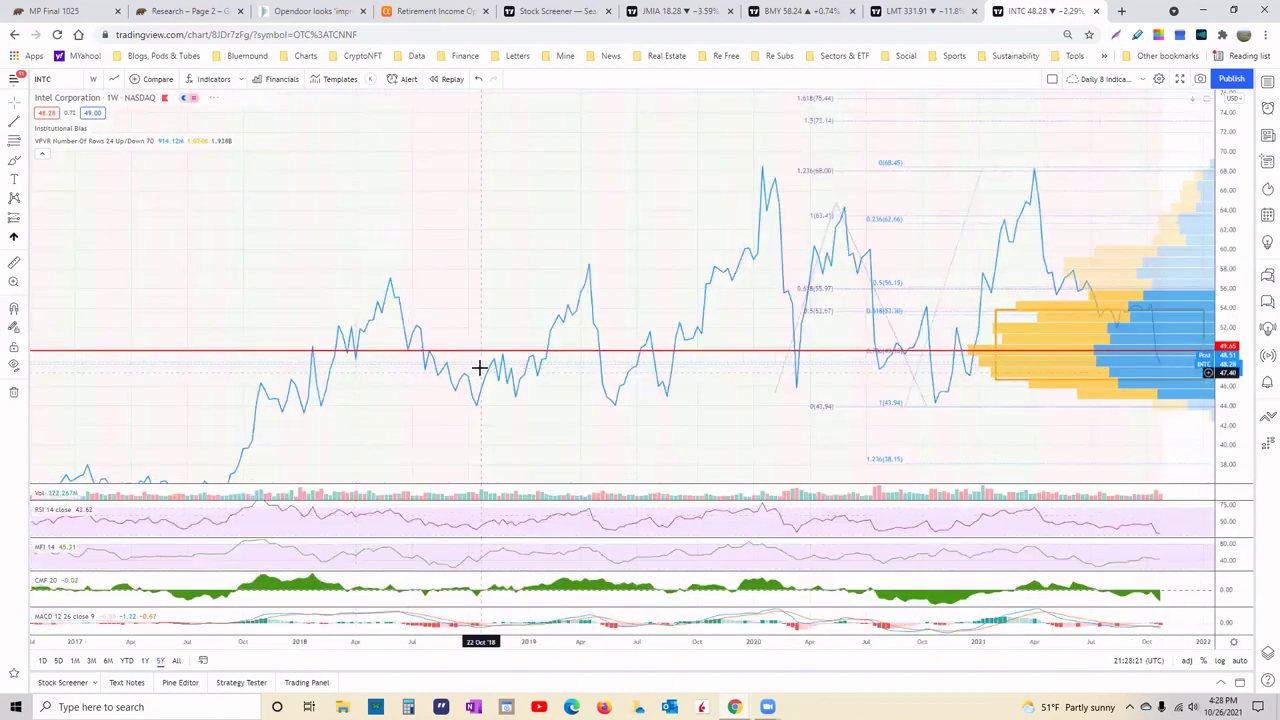
pyautogui.moveTo(583, 414); pyautogui.dragTo(451, 300)
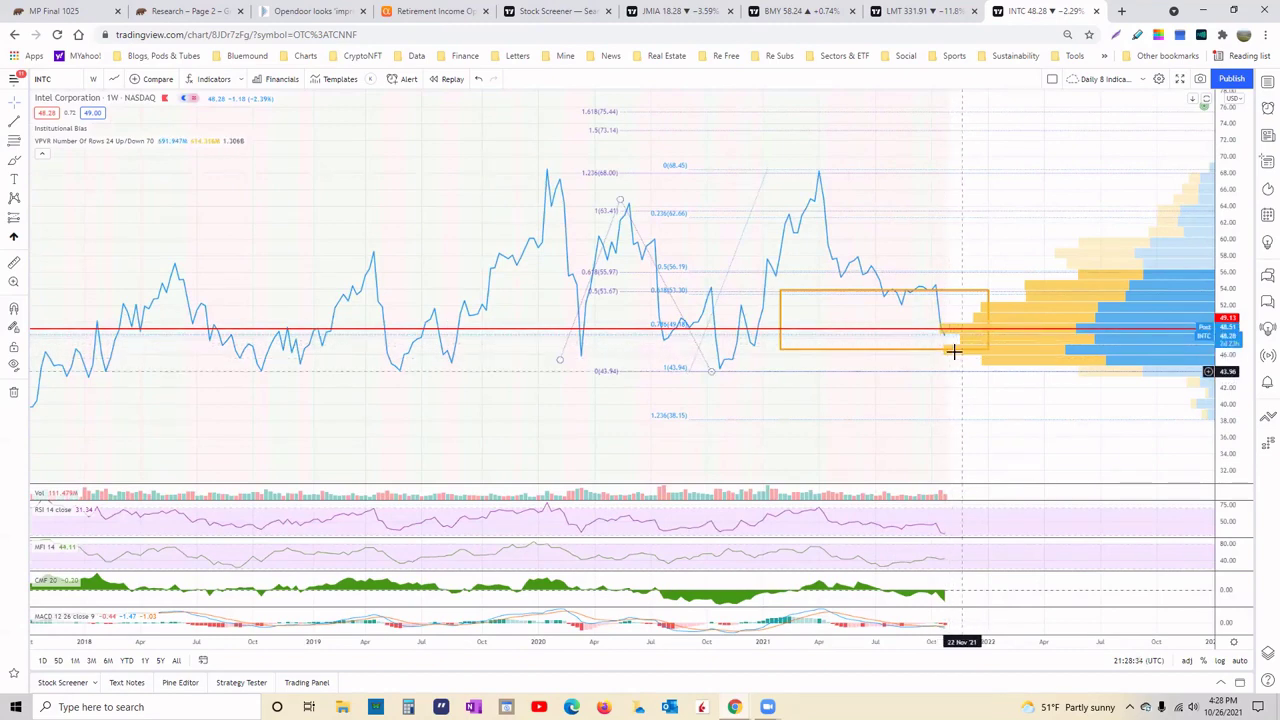
pyautogui.click(427, 12)
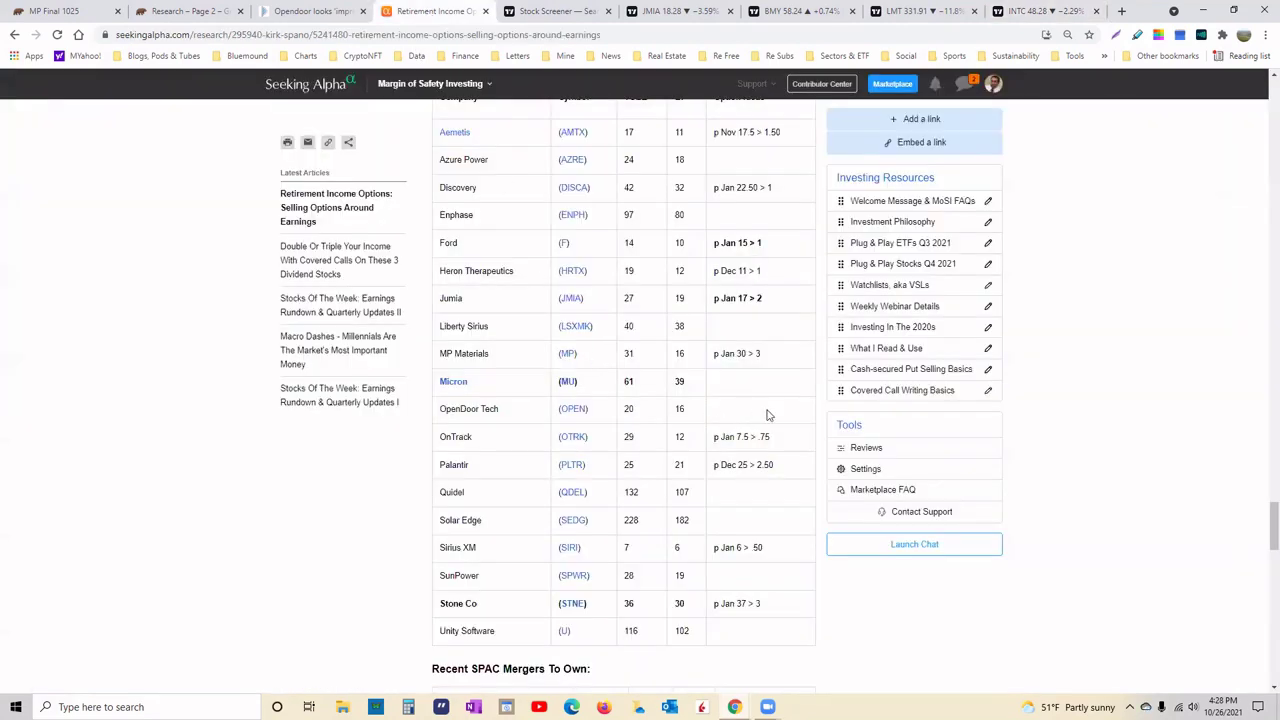
pyautogui.scroll(-10, 770, 412)
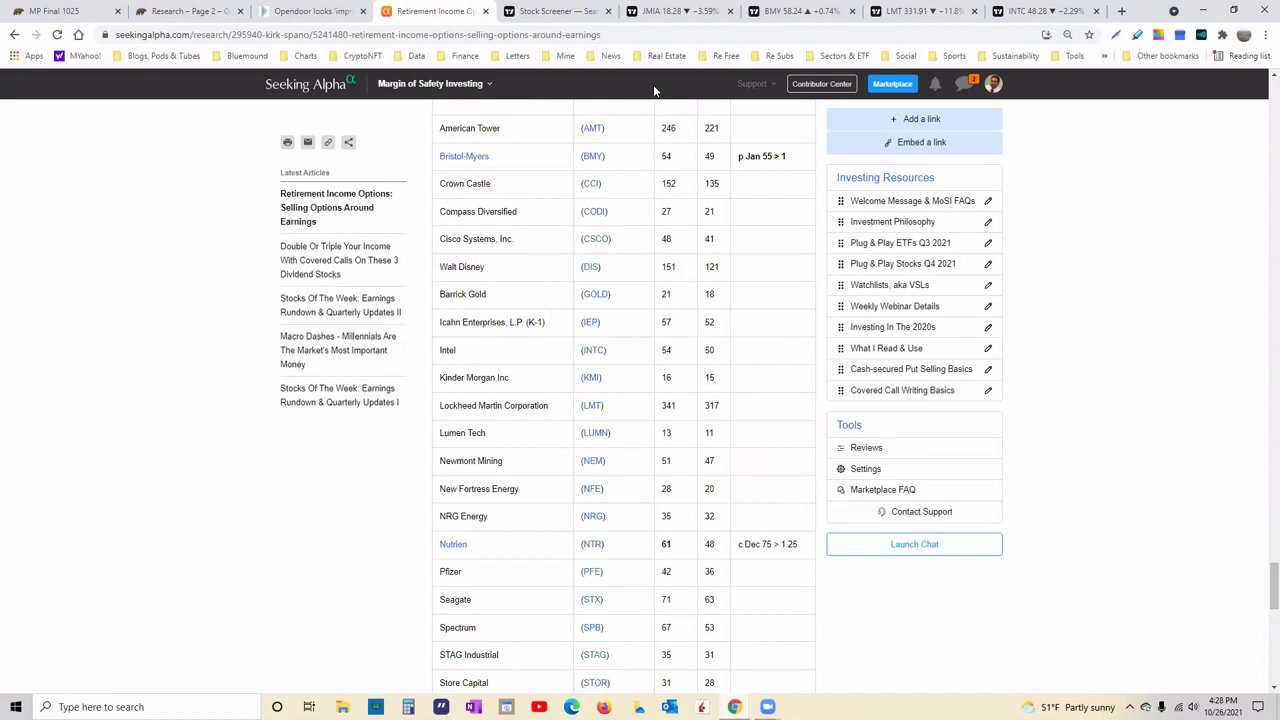
pyautogui.click(1030, 12)
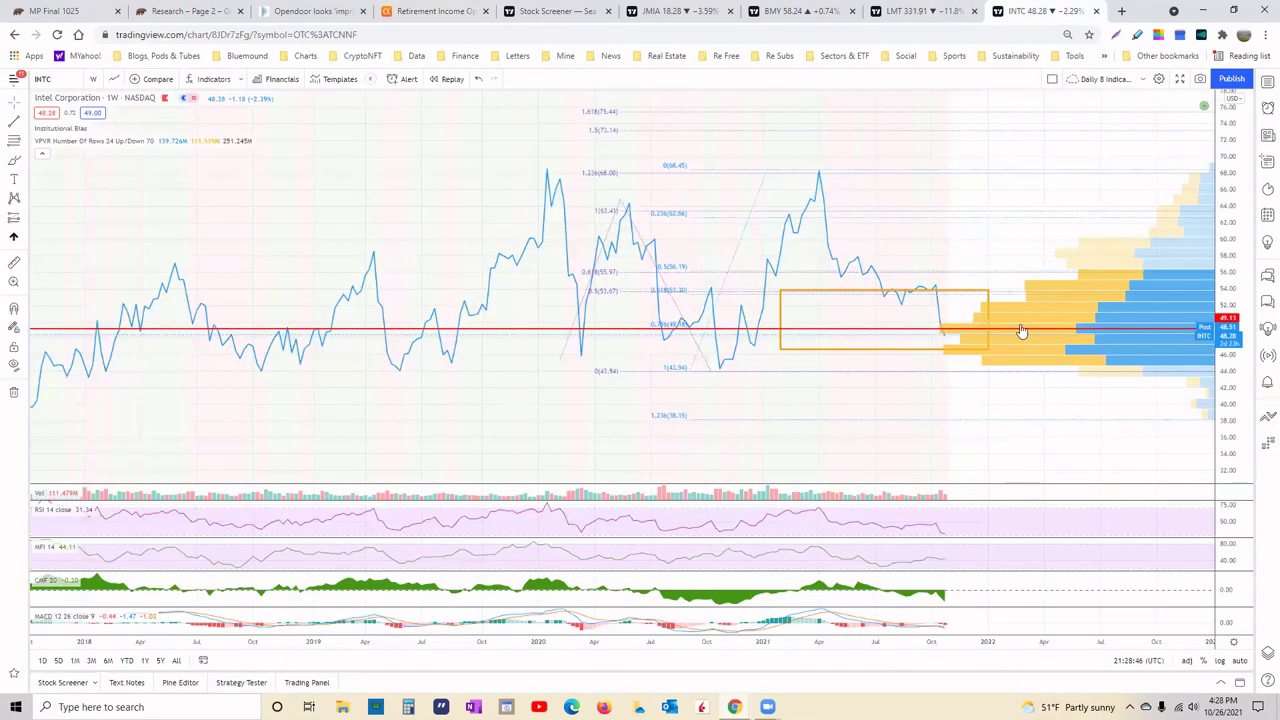
# Select the orange price-zone rectangle on the chart, then deselect it
pyautogui.click(909, 349)
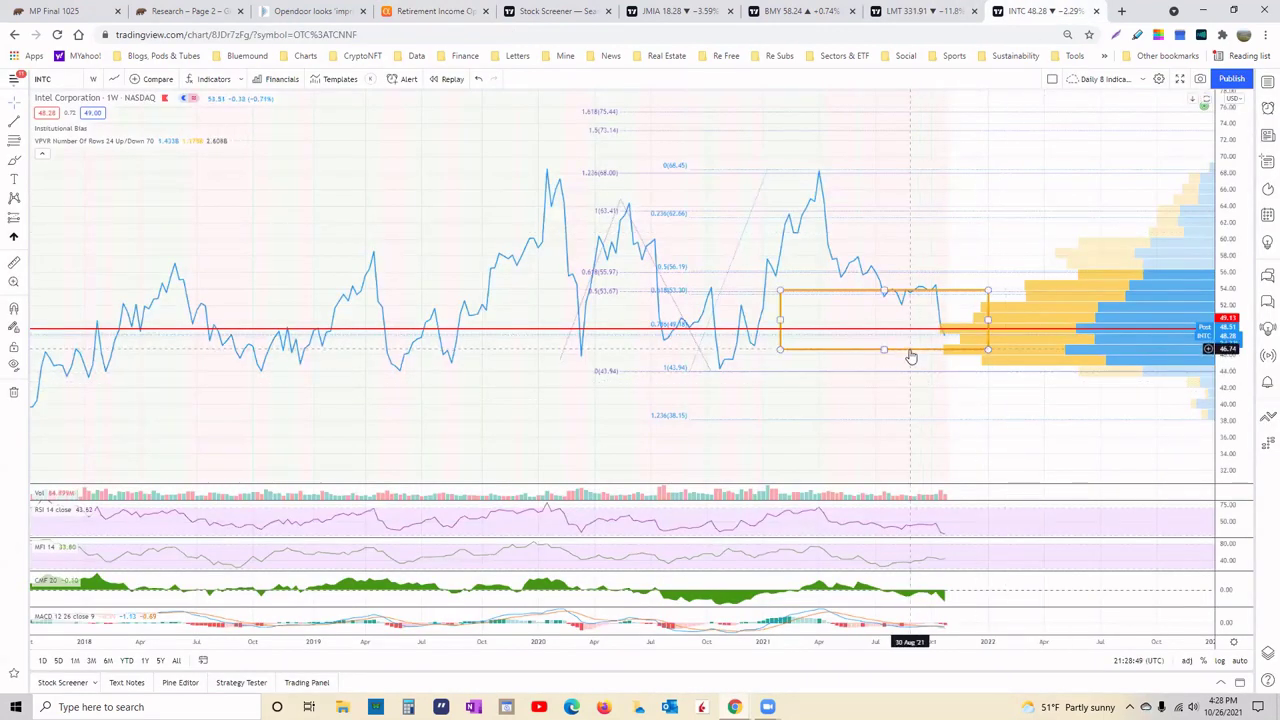
pyautogui.click(958, 436)
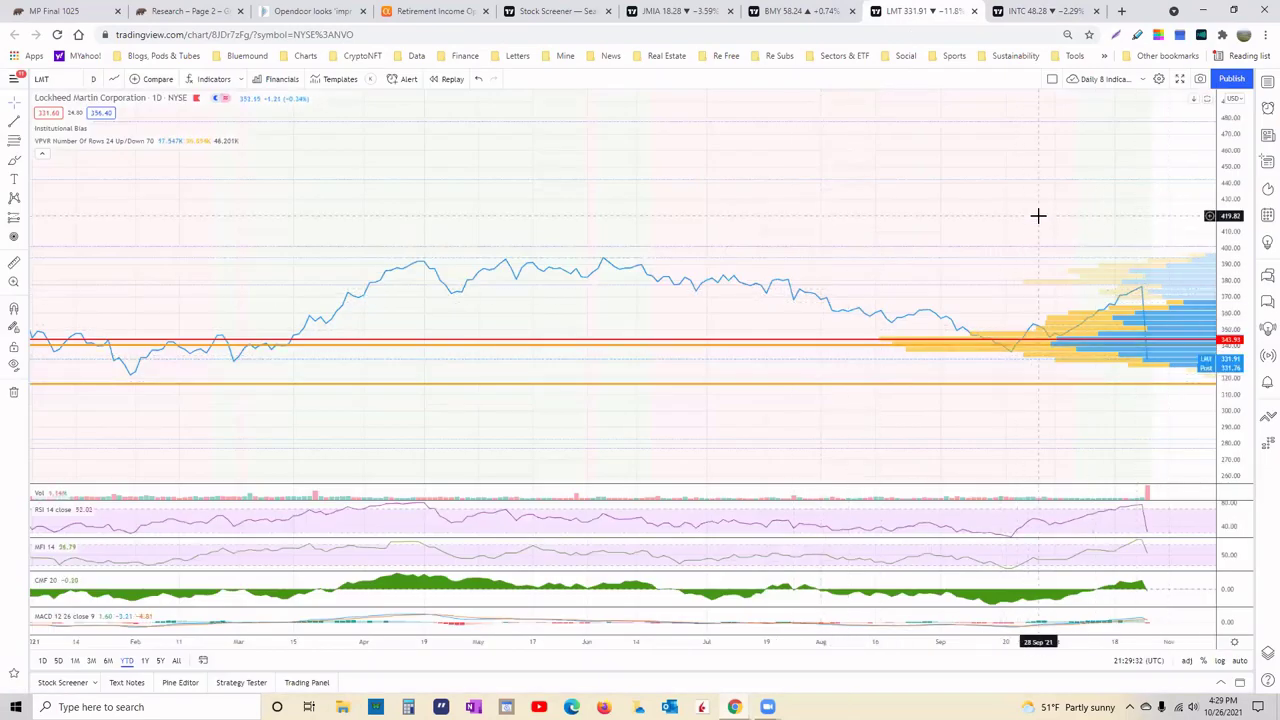
# Switch Lockheed Martin's chart to 1-week bars, shifted to leave room on the right
pyautogui.scroll(-3, 1037, 214)
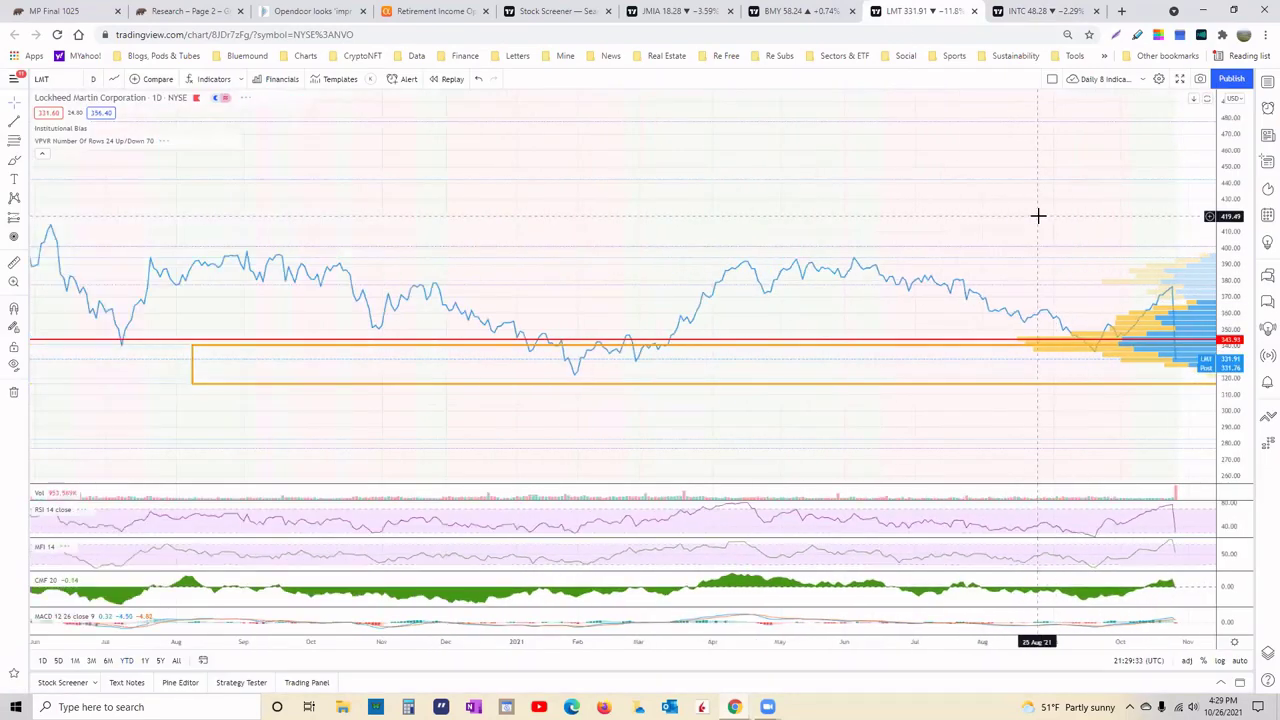
pyautogui.click(93, 79)
pyautogui.click(108, 364)
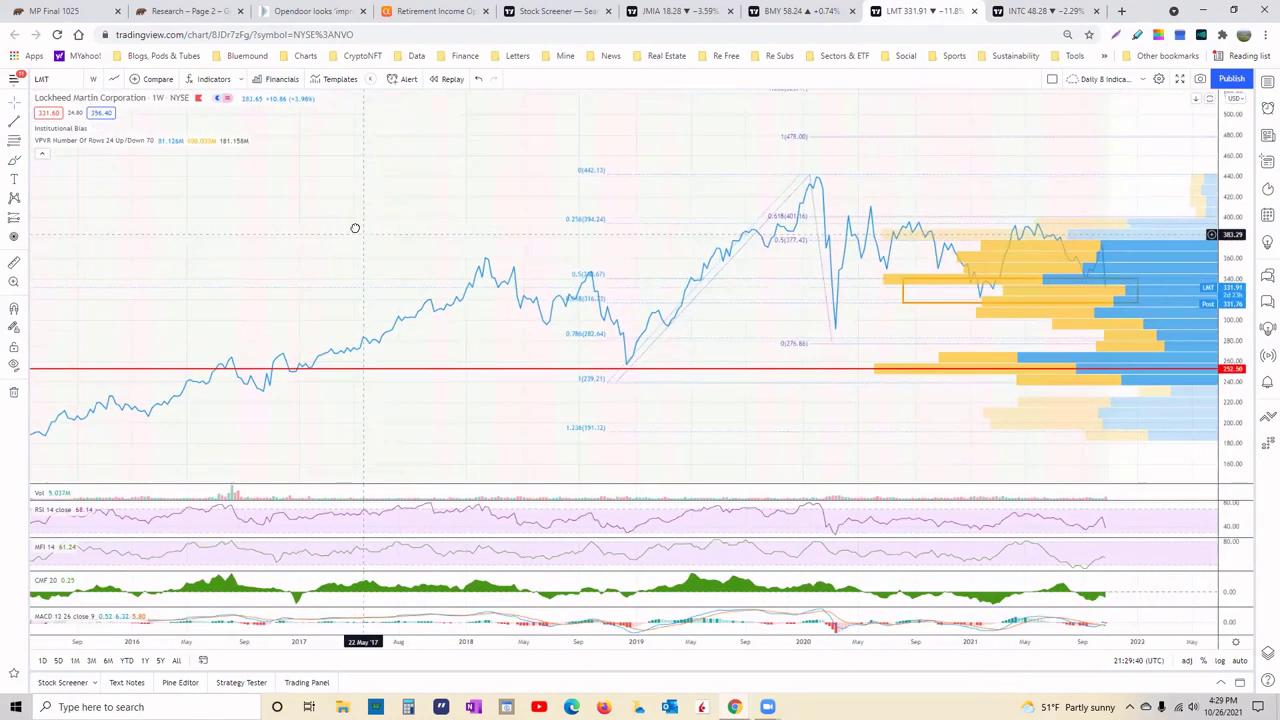
pyautogui.moveTo(352, 226); pyautogui.dragTo(300, 249)
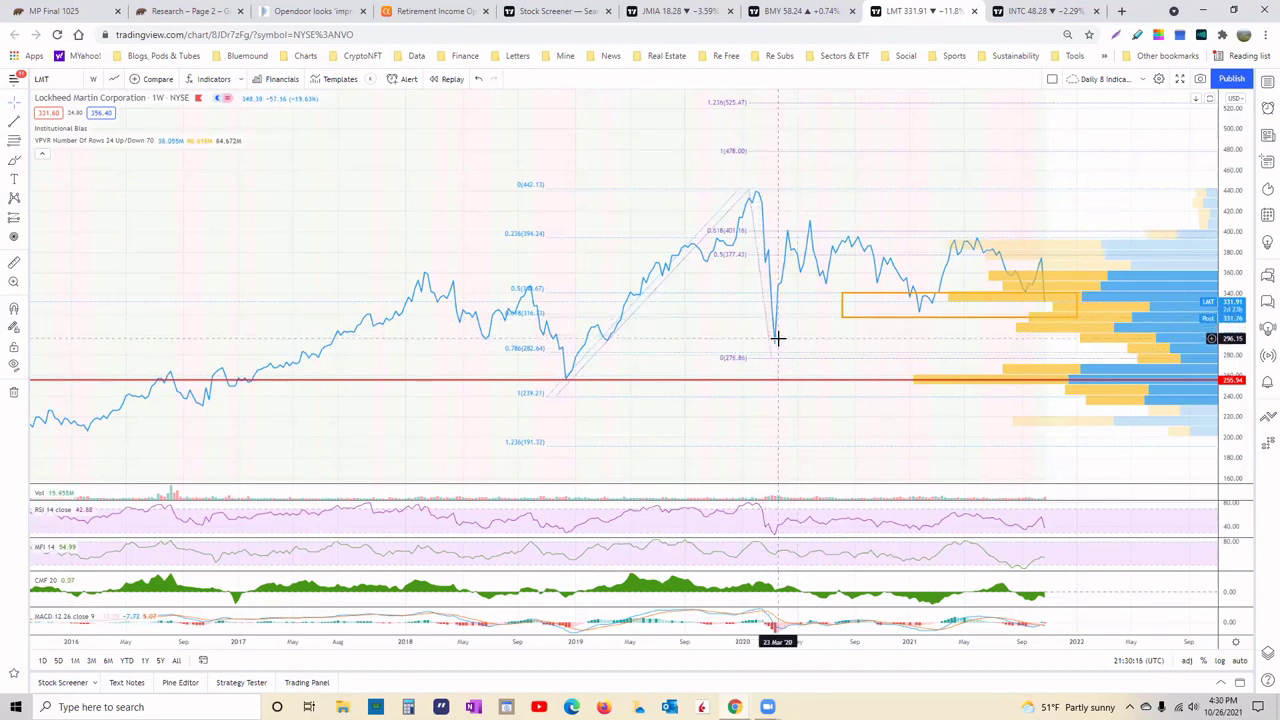
pyautogui.click(1058, 318)
pyautogui.press('Escape')
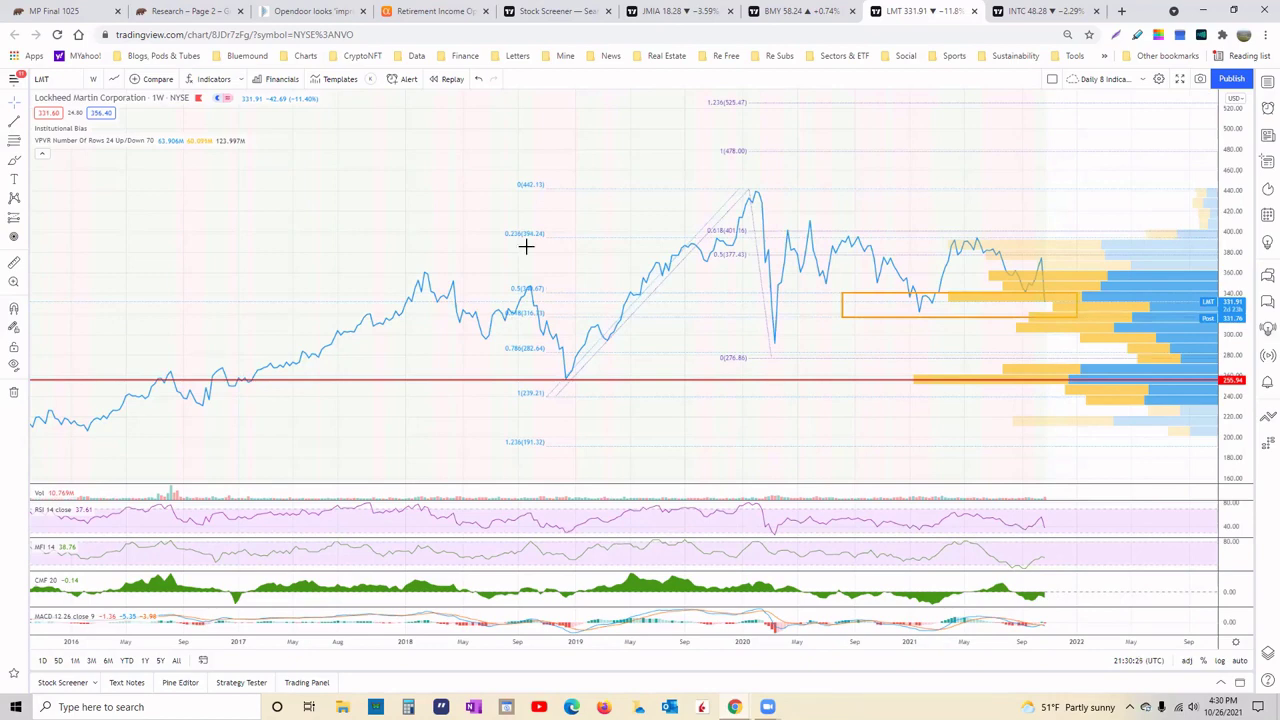
# Set Lockheed Martin's chart back to 1-day bars with empty future space on the right
pyautogui.click(94, 80)
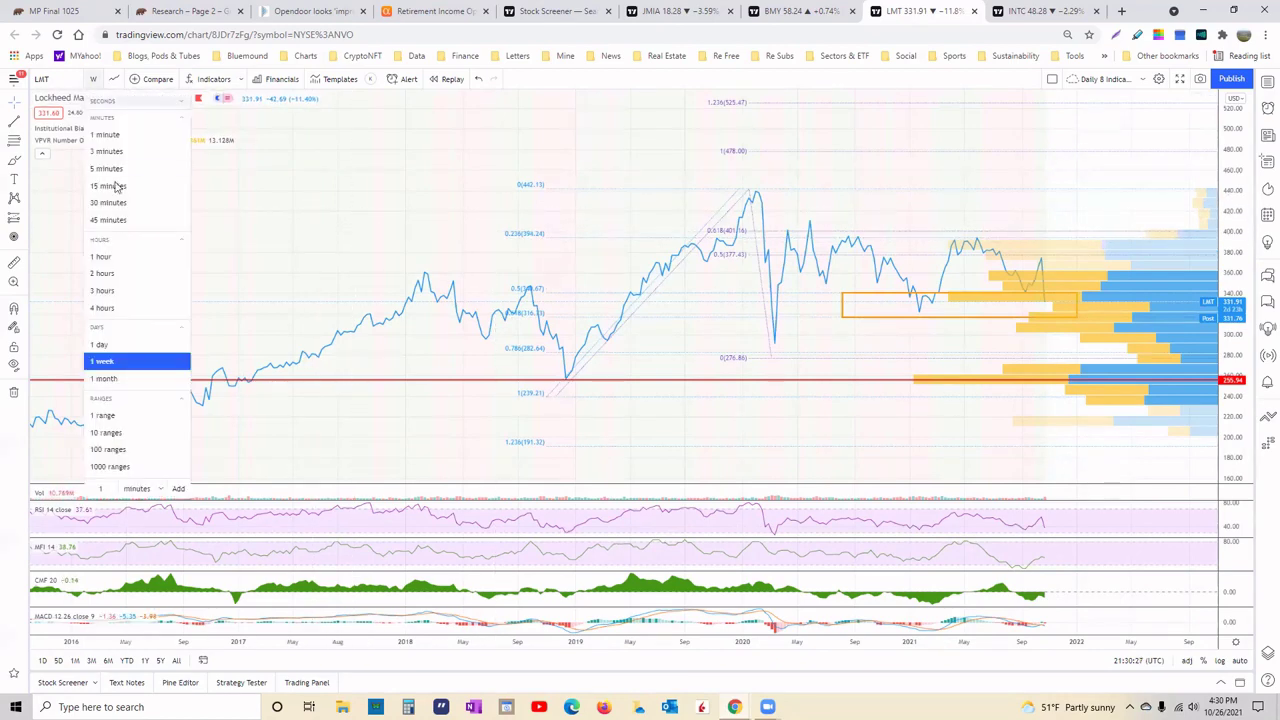
pyautogui.click(105, 345)
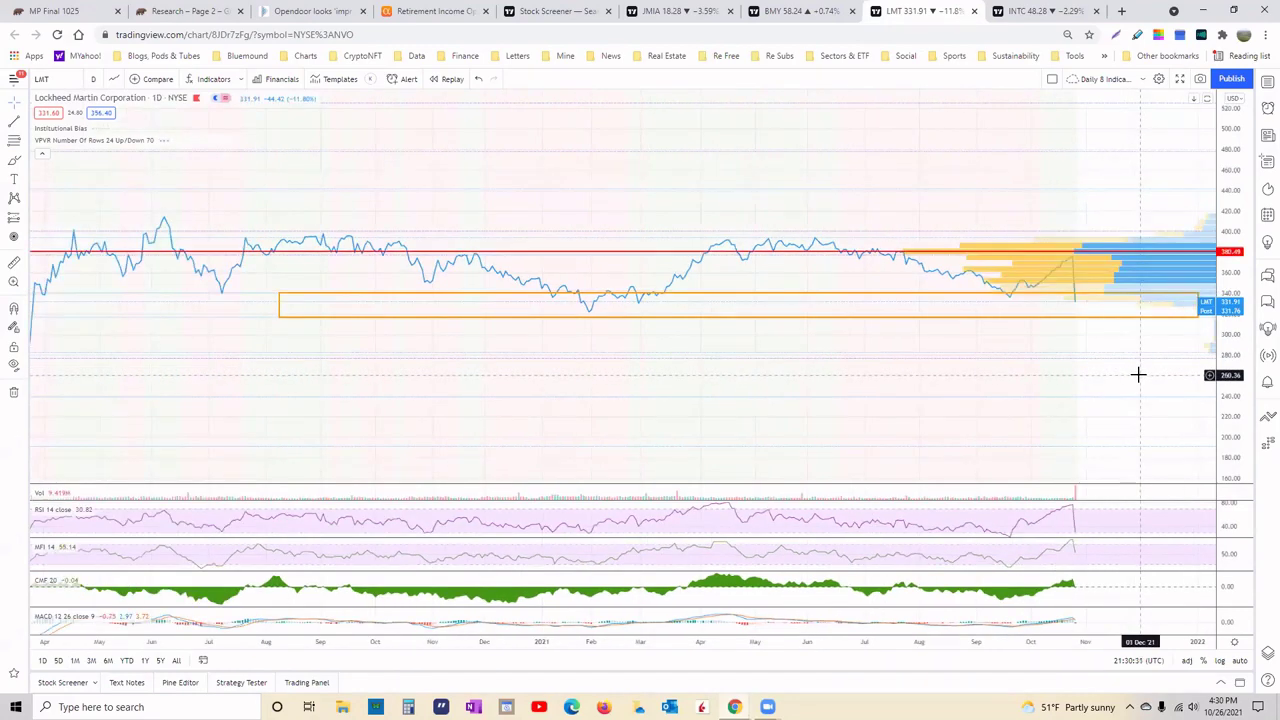
pyautogui.moveTo(1142, 374); pyautogui.dragTo(709, 391)
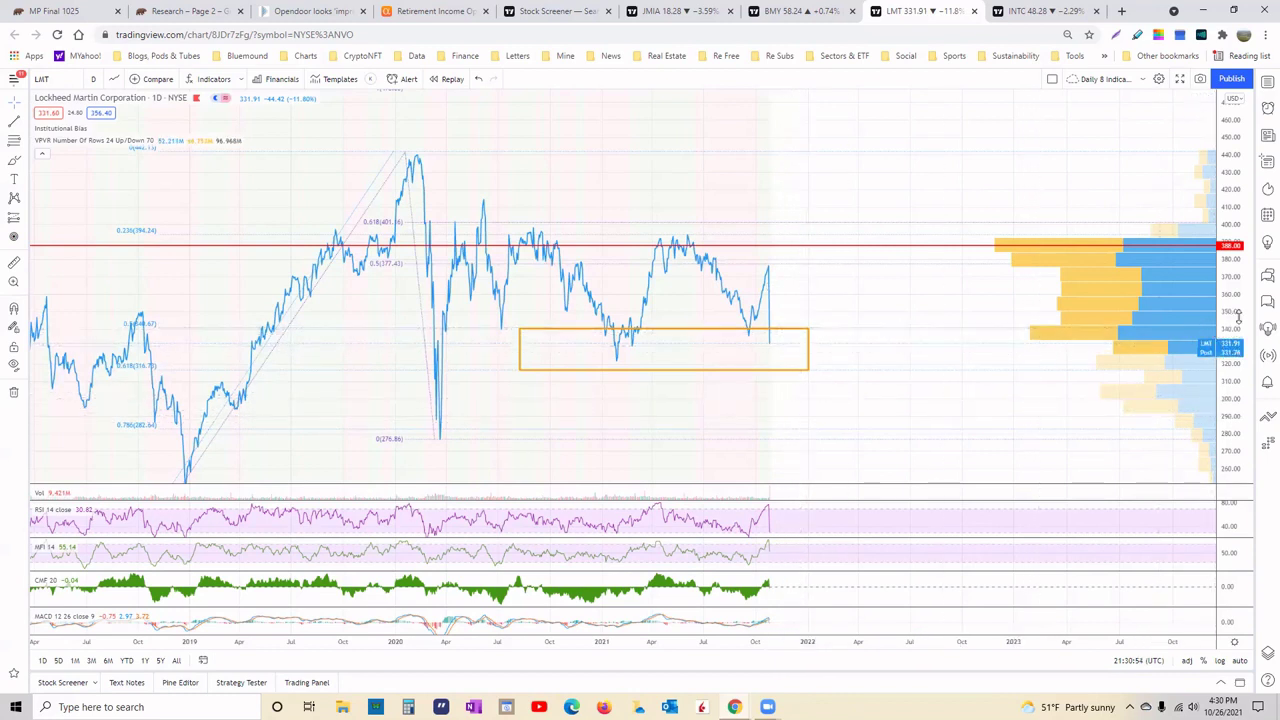
# Compress Lockheed Martin's price axis to span roughly 240 to 480
pyautogui.moveTo(1238, 316); pyautogui.dragTo(1231, 362)
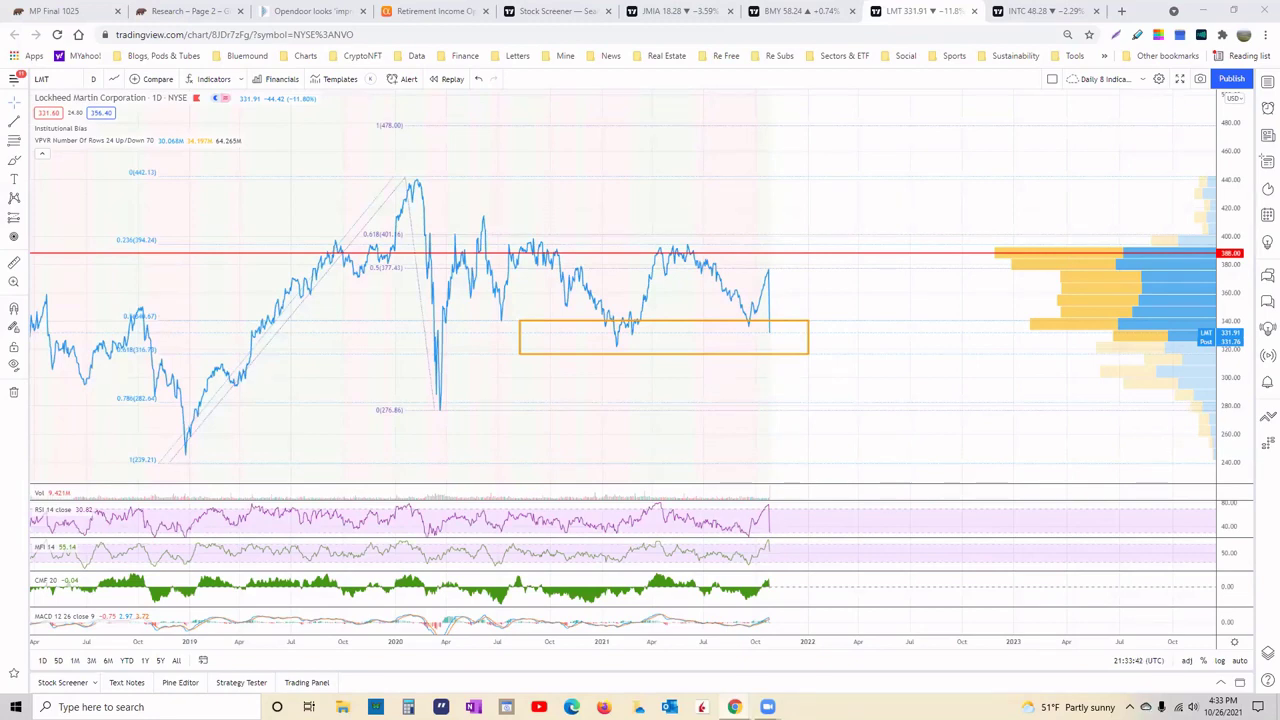
# Switch to the Stocks Of The Week earnings rundown article and briefly enlarge its photo
pyautogui.hotkey('ctrl', '4')
pyautogui.click(649, 439)
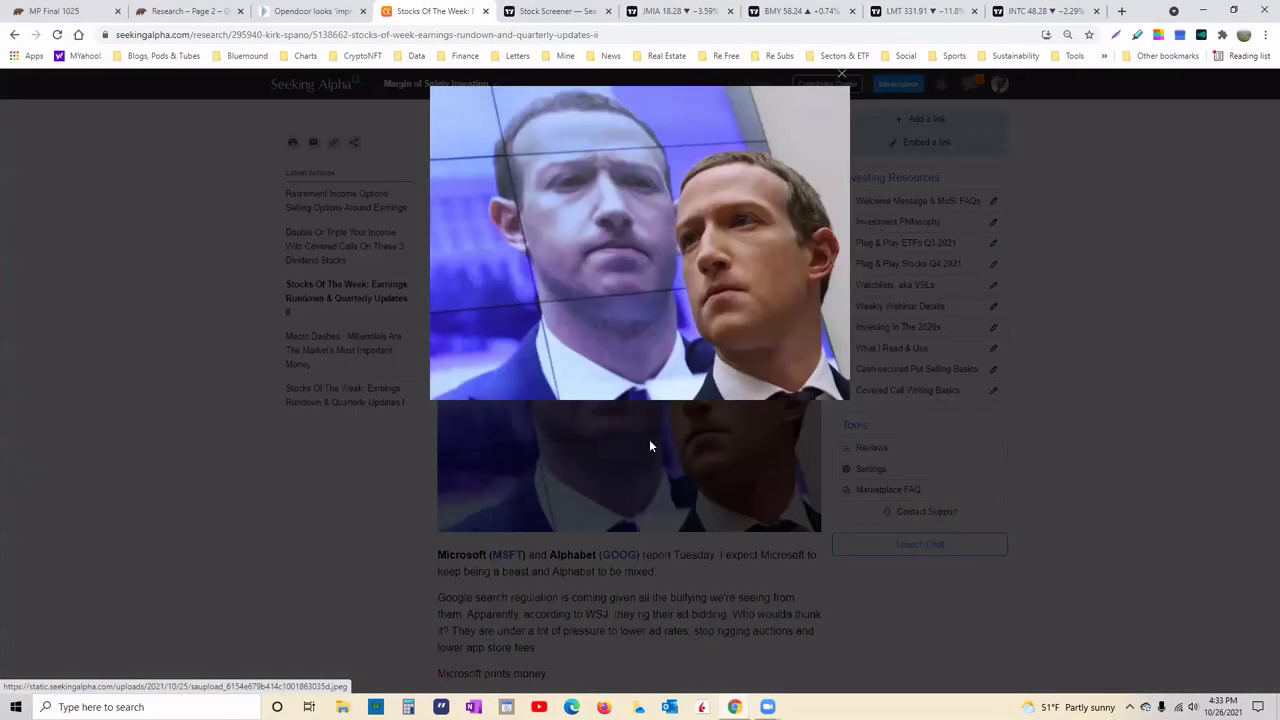
pyautogui.click(682, 258)
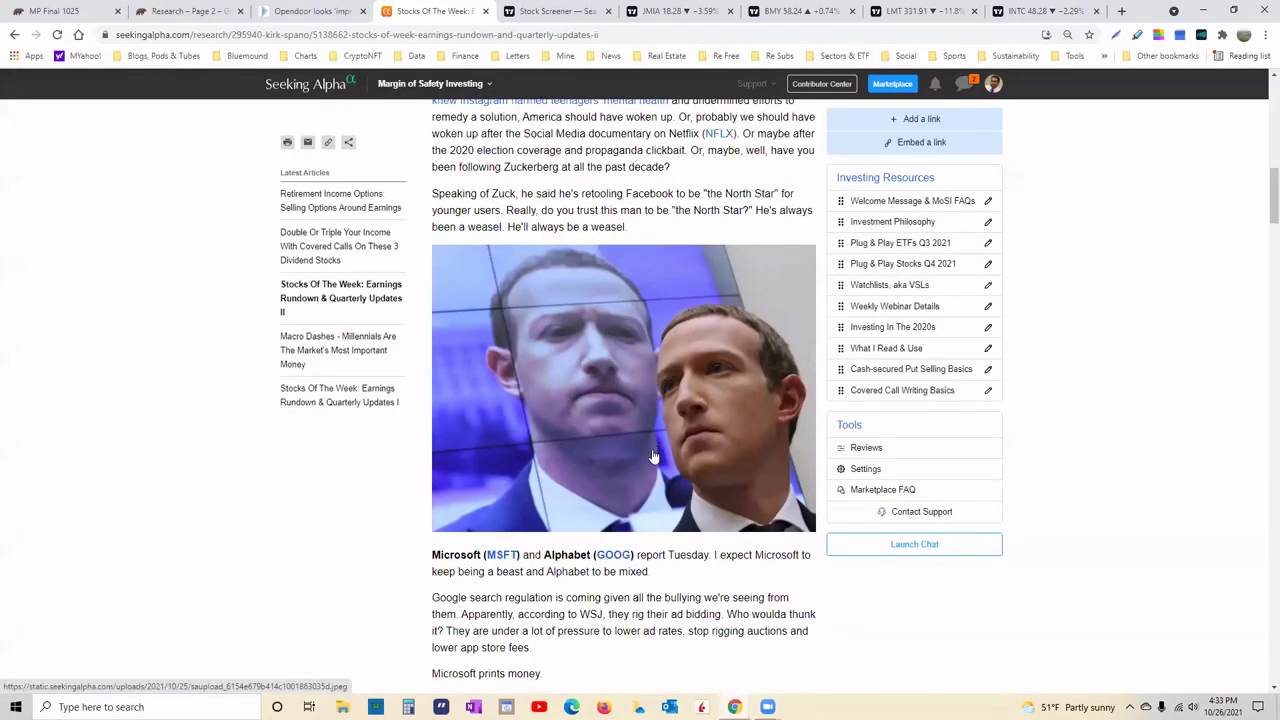